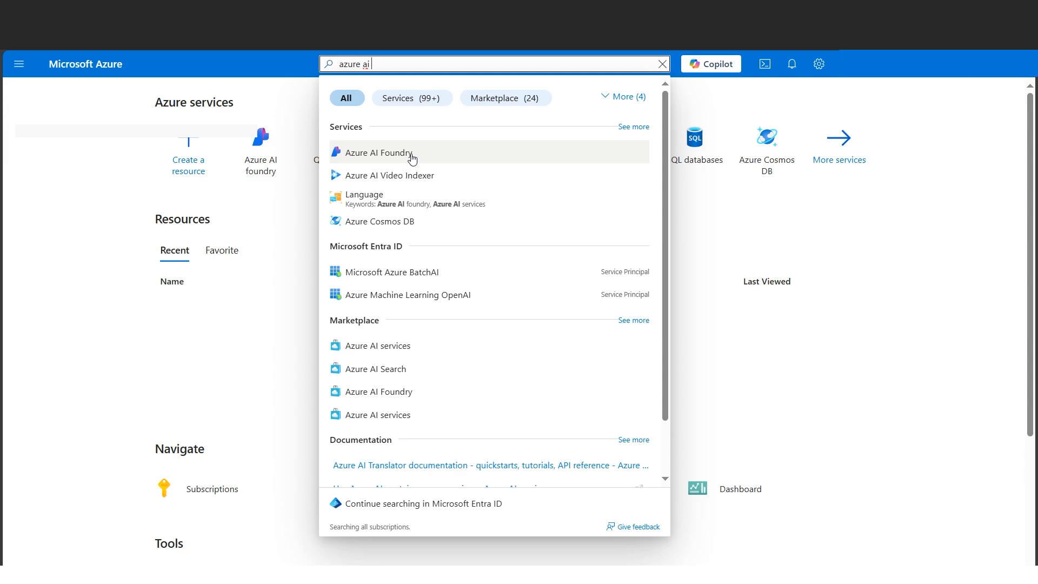
- Open Azure AI services and start creating a Custom vision resource
click(412, 156)
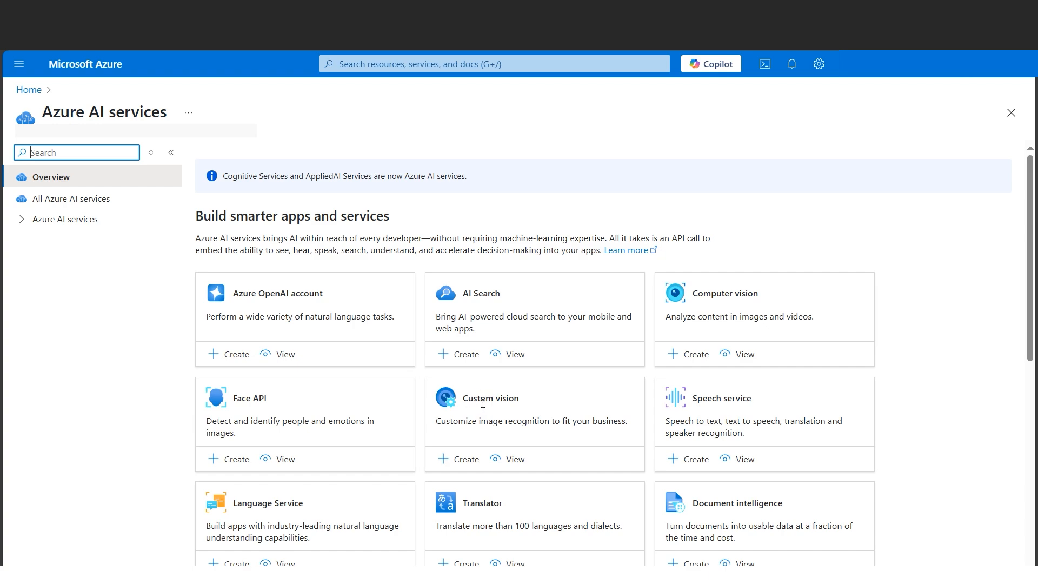
click(460, 468)
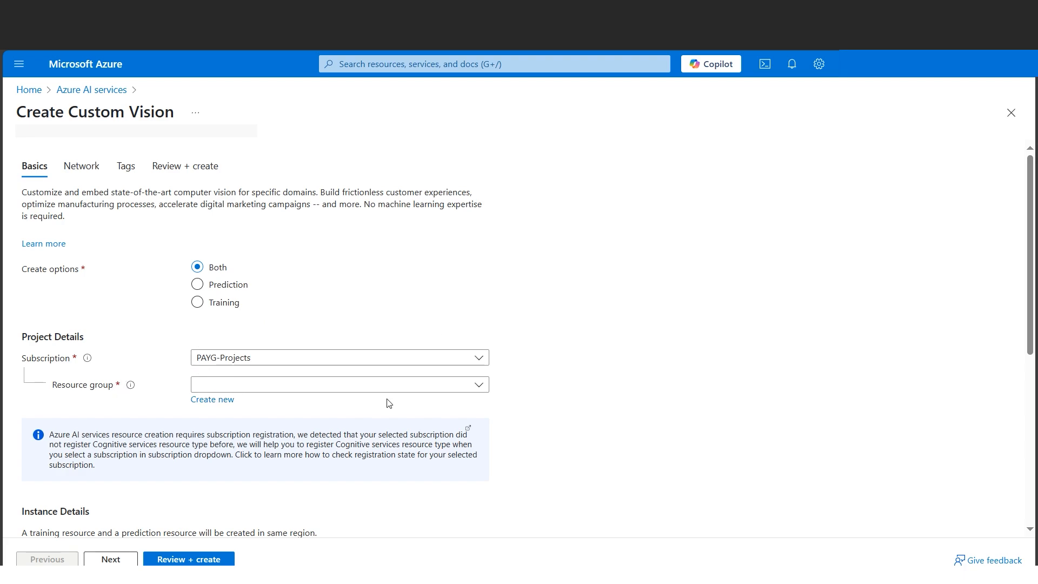
click(471, 385)
click(343, 425)
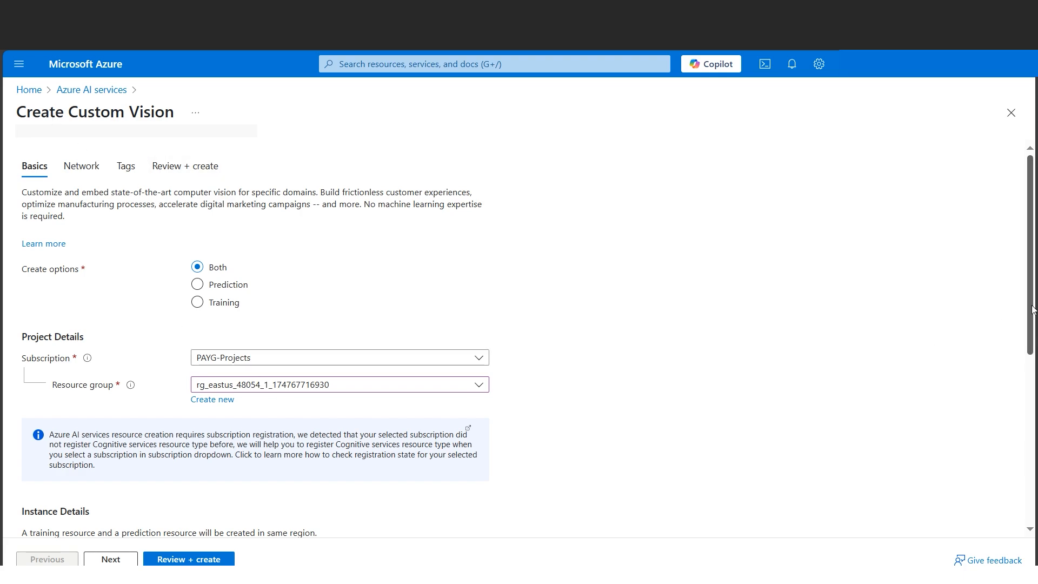
drag(1031, 307, 640, 411)
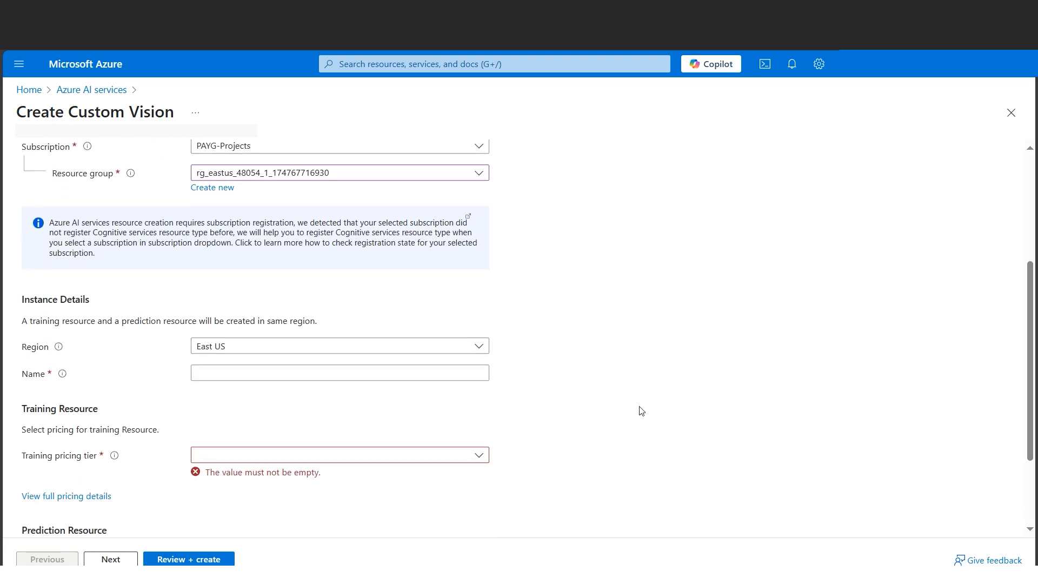
click(373, 372)
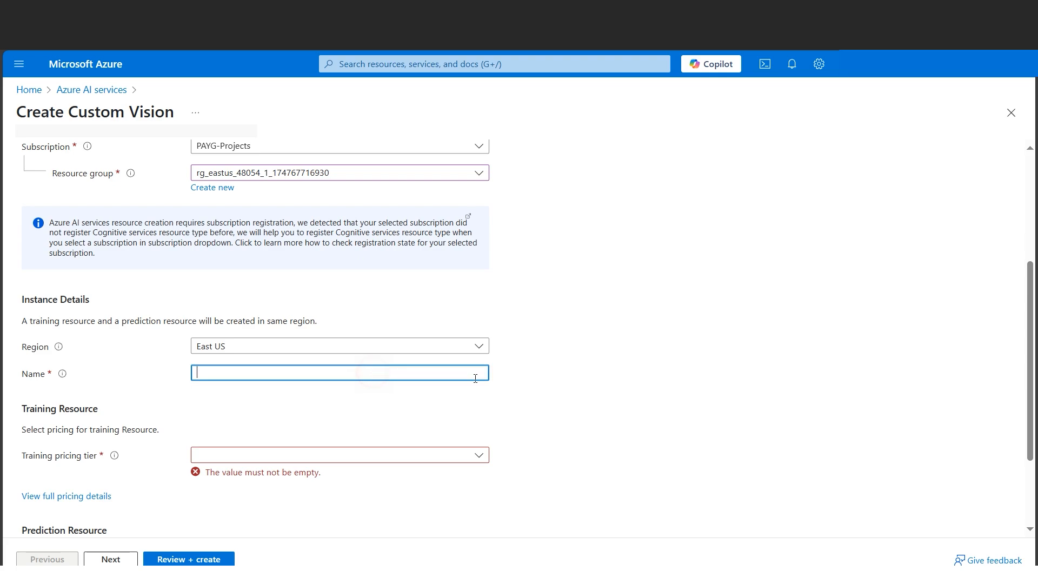
text(cloudguruamitcustomvision)
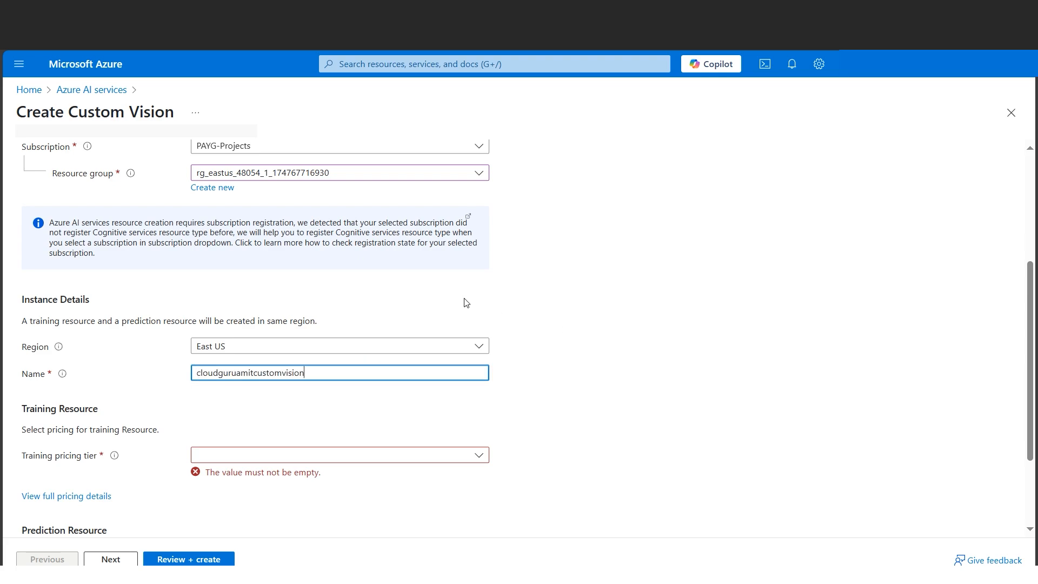
- Keep the East US region and set the training pricing tier to Standard S0 (10 Transactions per second)
click(481, 348)
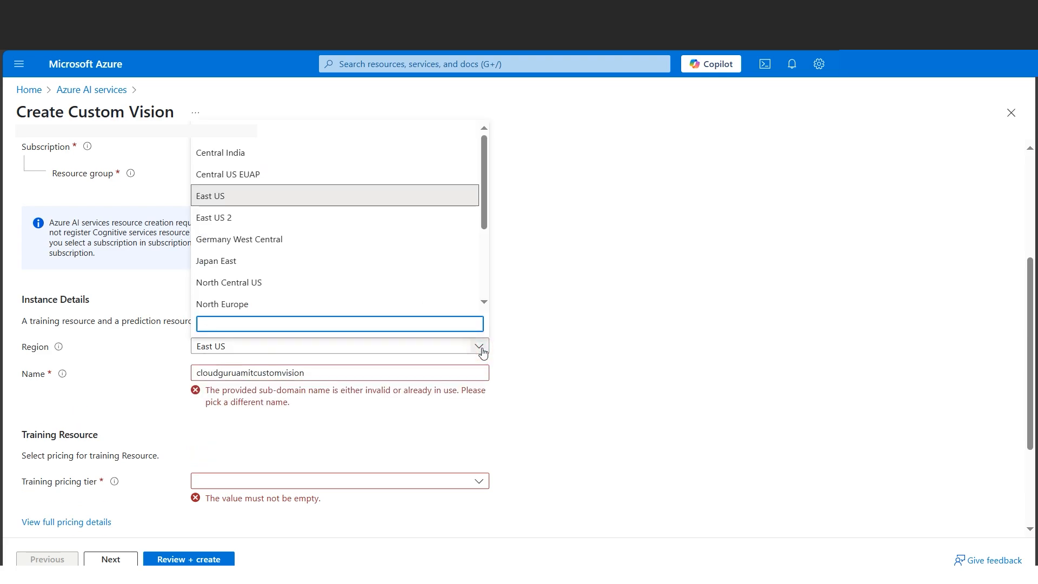
click(627, 295)
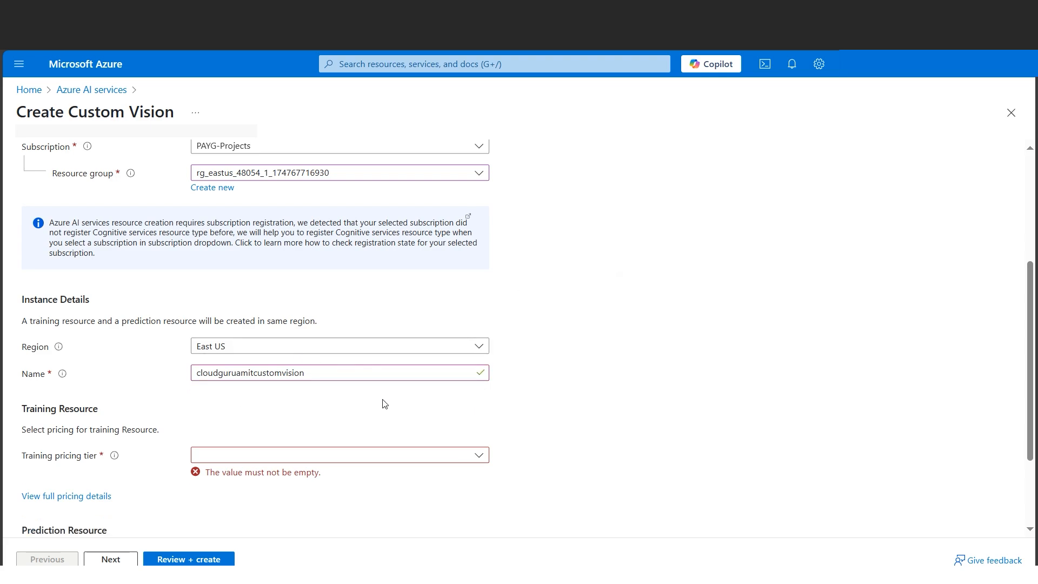
click(479, 455)
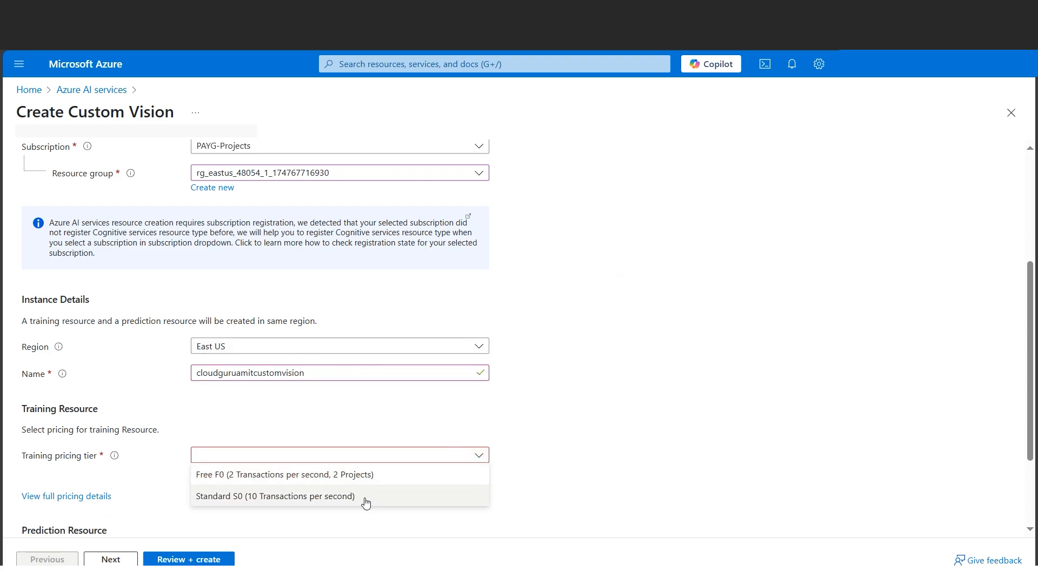
click(294, 495)
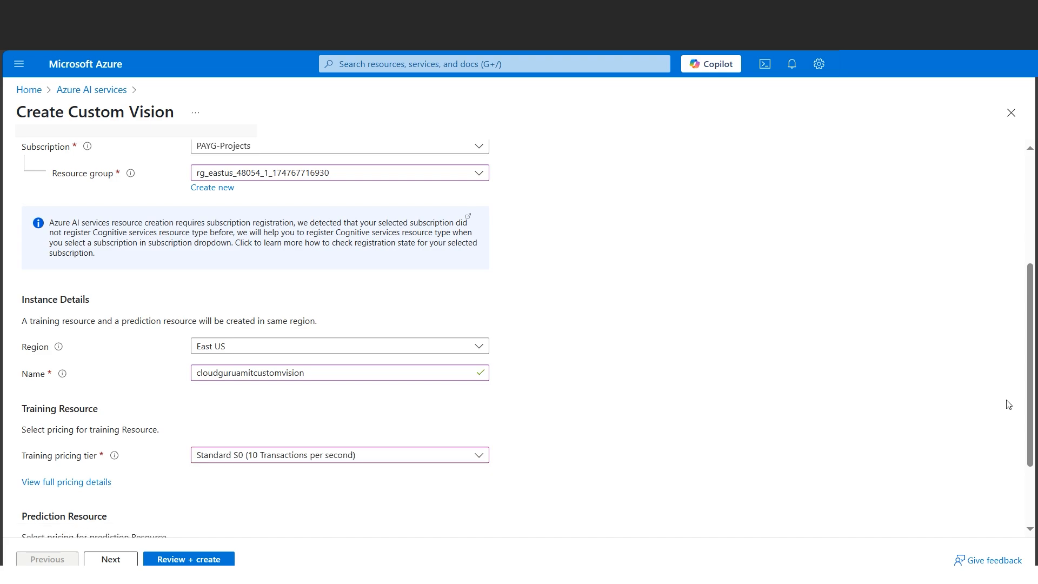
- Set the prediction pricing tier to Standard S0 (10K Transactions per month)
scroll(1025, 388, down, 2)
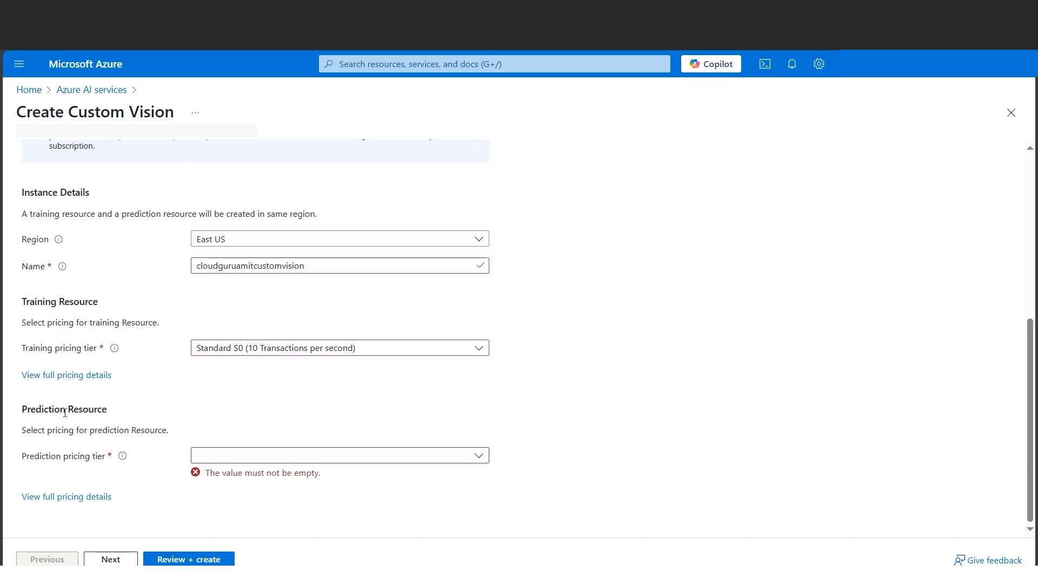
drag(1030, 422, 976, 303)
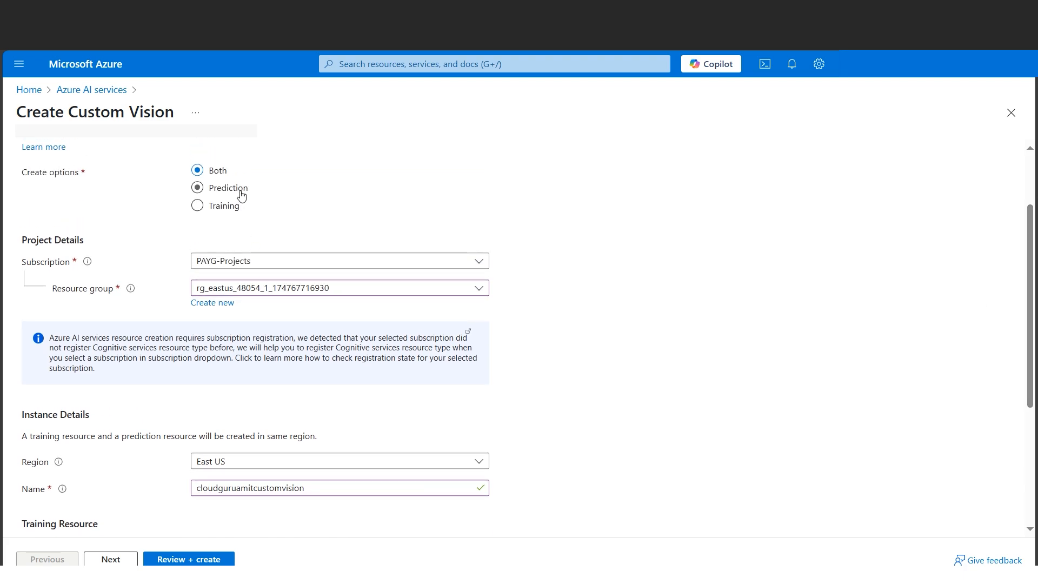
drag(1034, 334, 1032, 448)
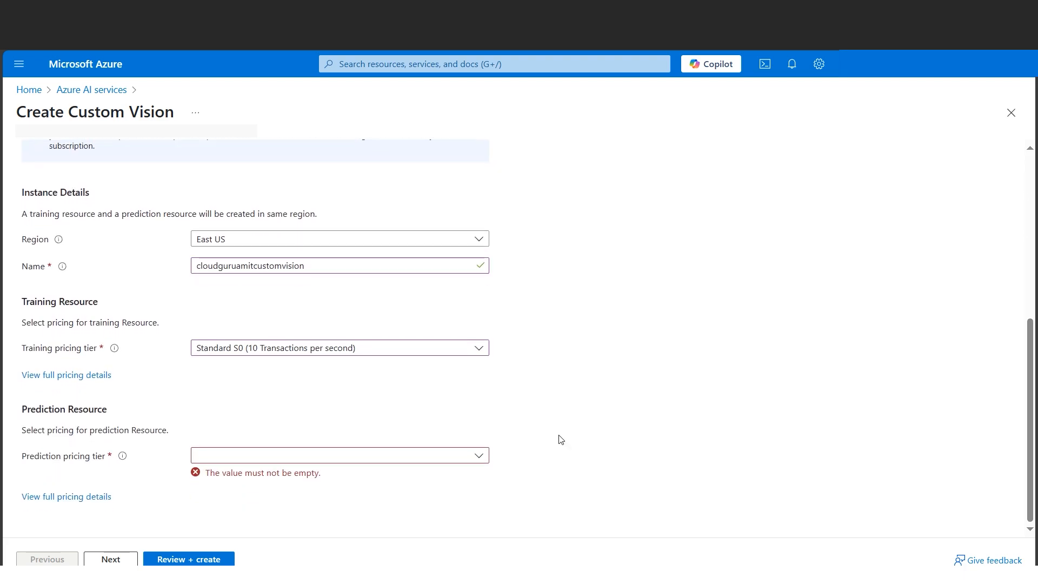
click(483, 459)
click(348, 494)
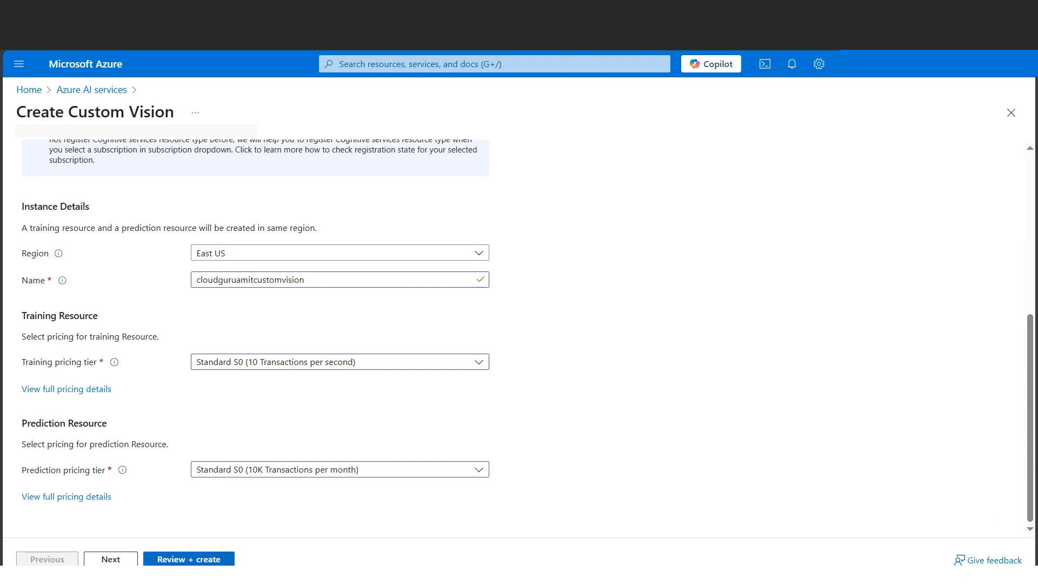
- Review and create the Custom Vision resource
click(204, 561)
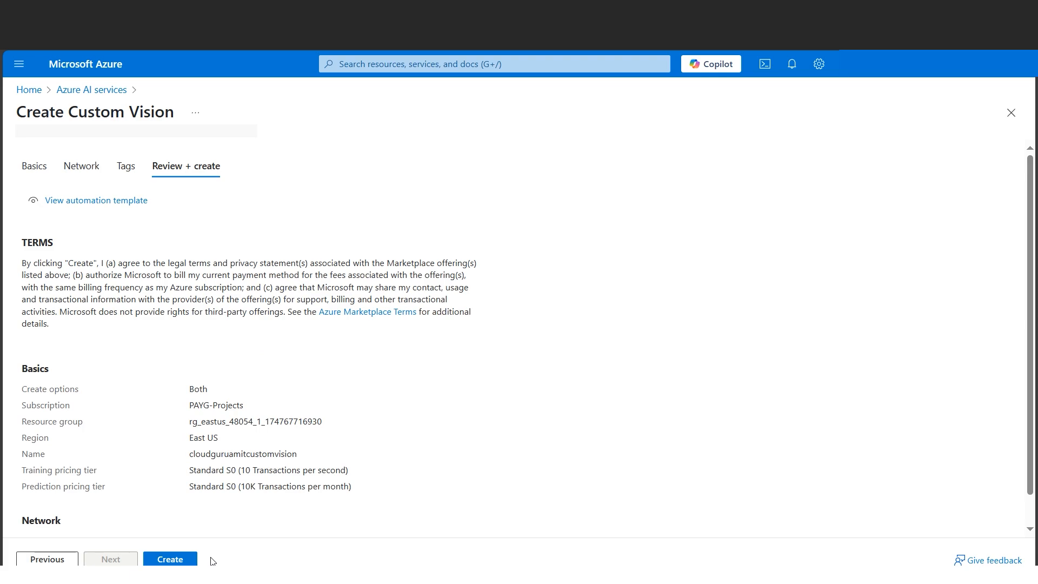
click(183, 561)
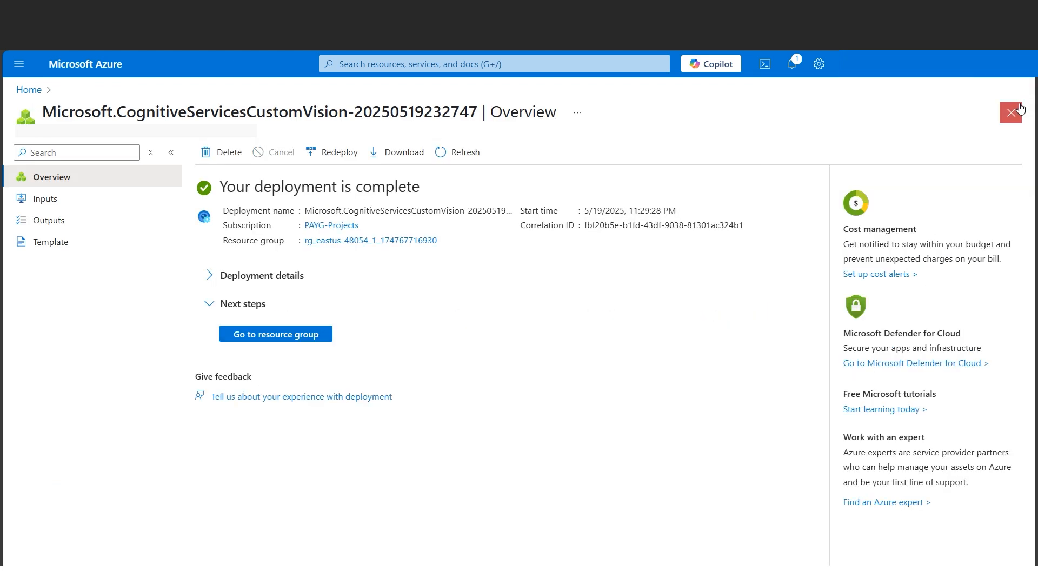
- Open the deployment's resource group to view the created Custom Vision resources
click(306, 339)
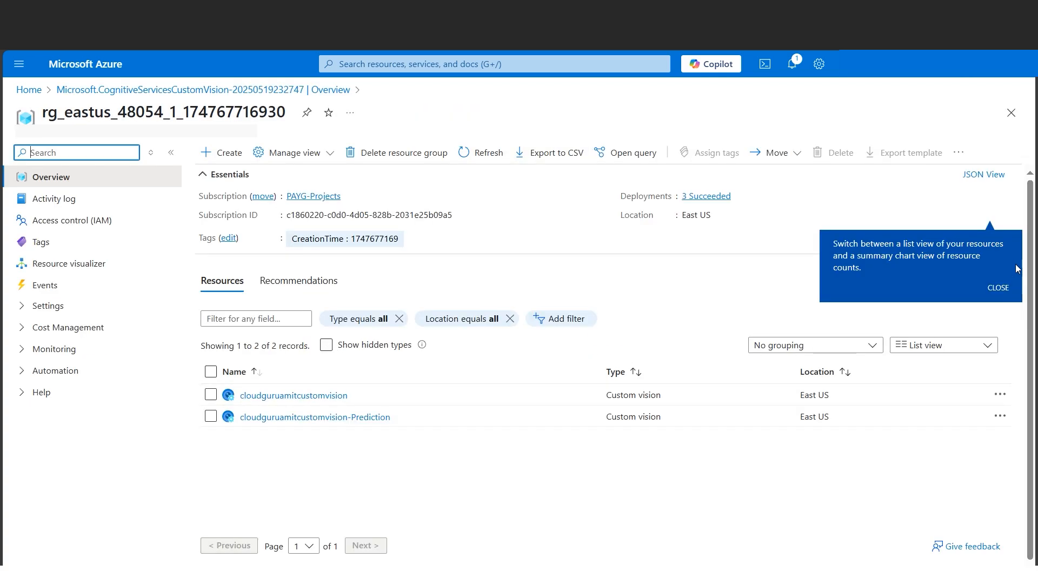
click(999, 288)
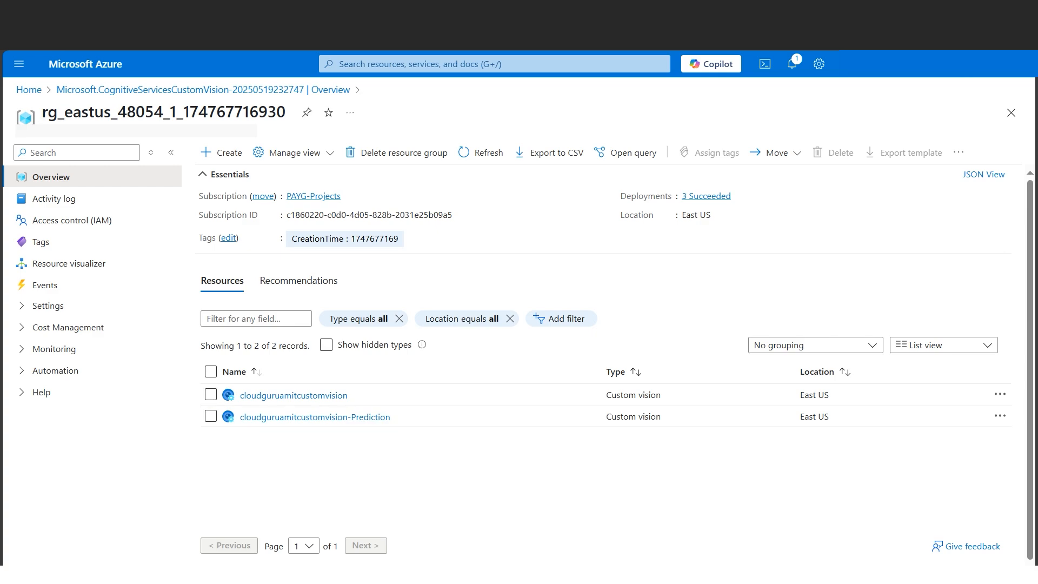
- Copy the Custom Vision link from the Word document
key(alt+Tab)
drag(429, 238, 289, 238)
right_click(378, 248)
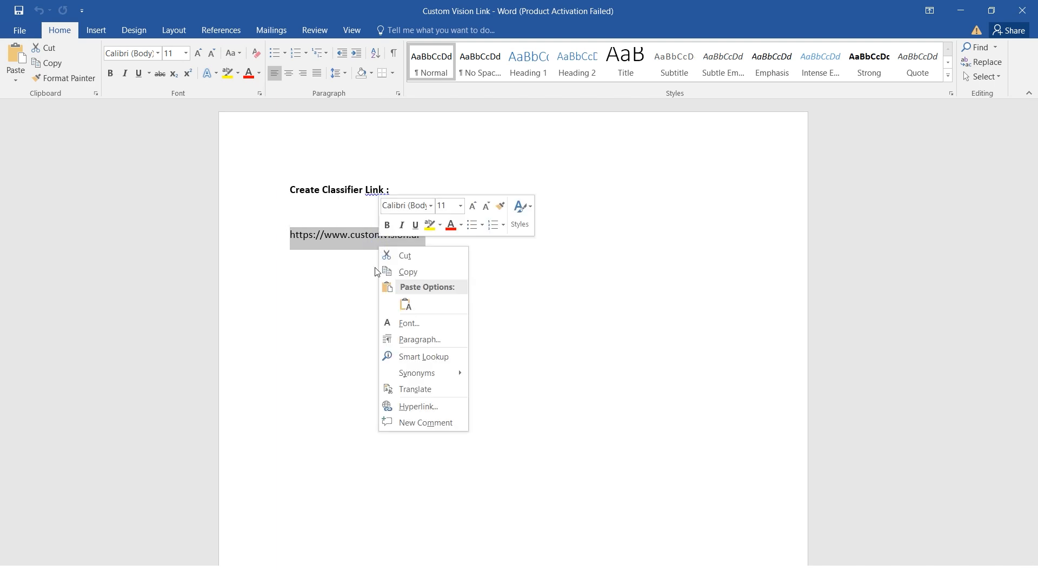
click(387, 271)
click(959, 19)
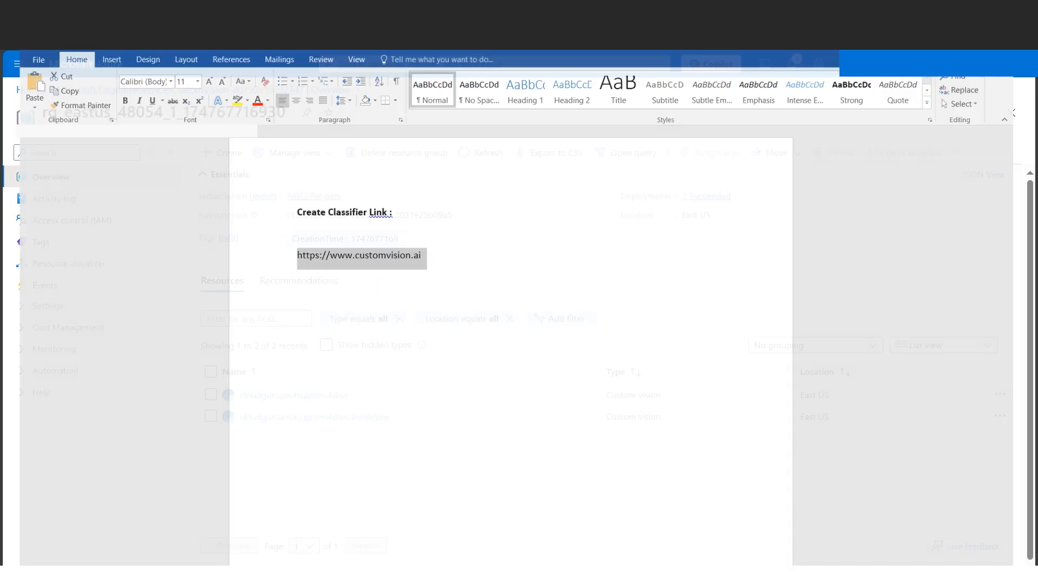
key(ctrl+shift+n)
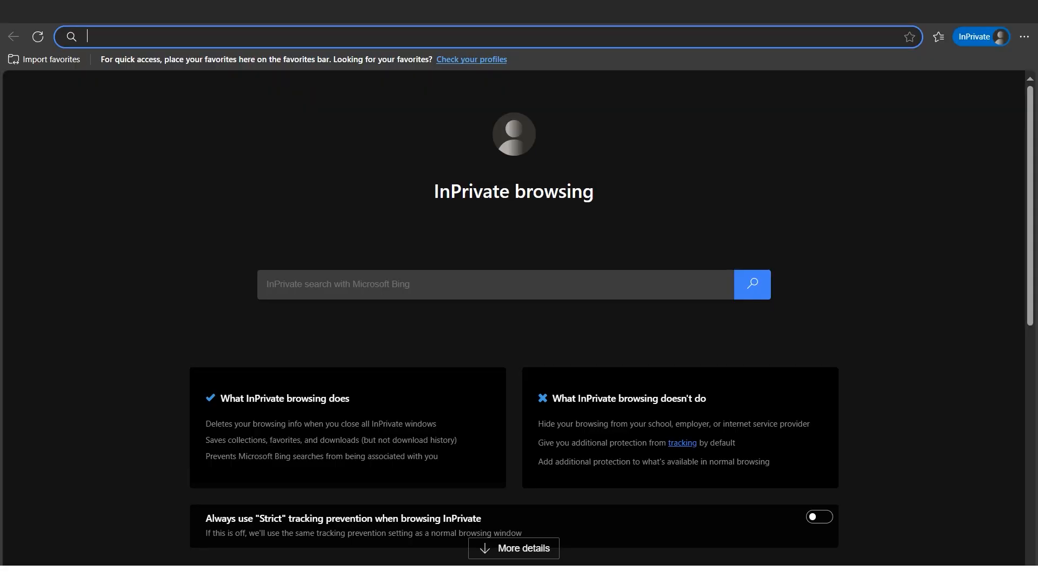
key(ctrl+v)
key(Return)
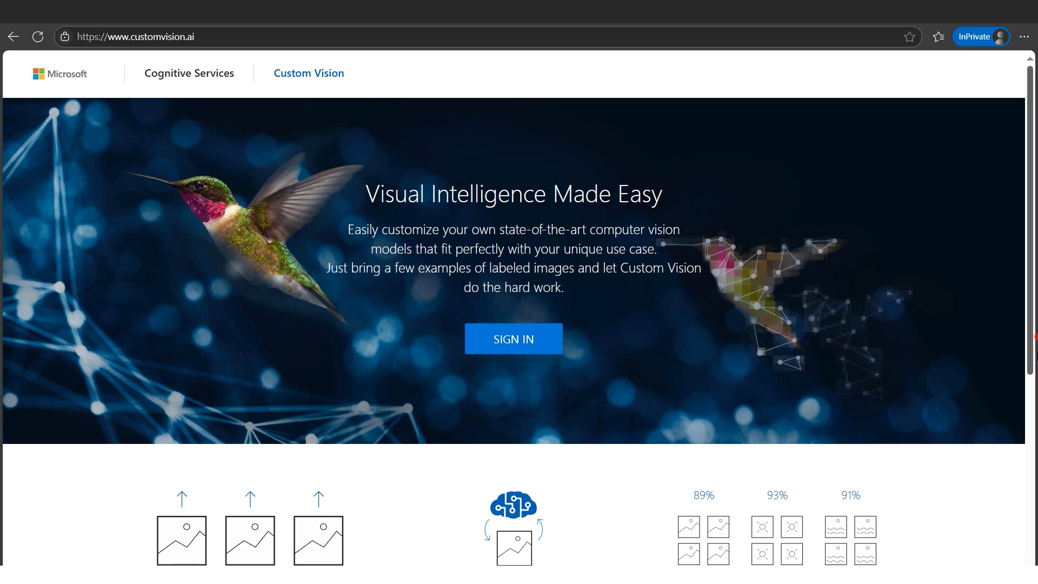
- Sign in to Custom Vision and accept the Terms of Service
scroll(1035, 419, down, 3)
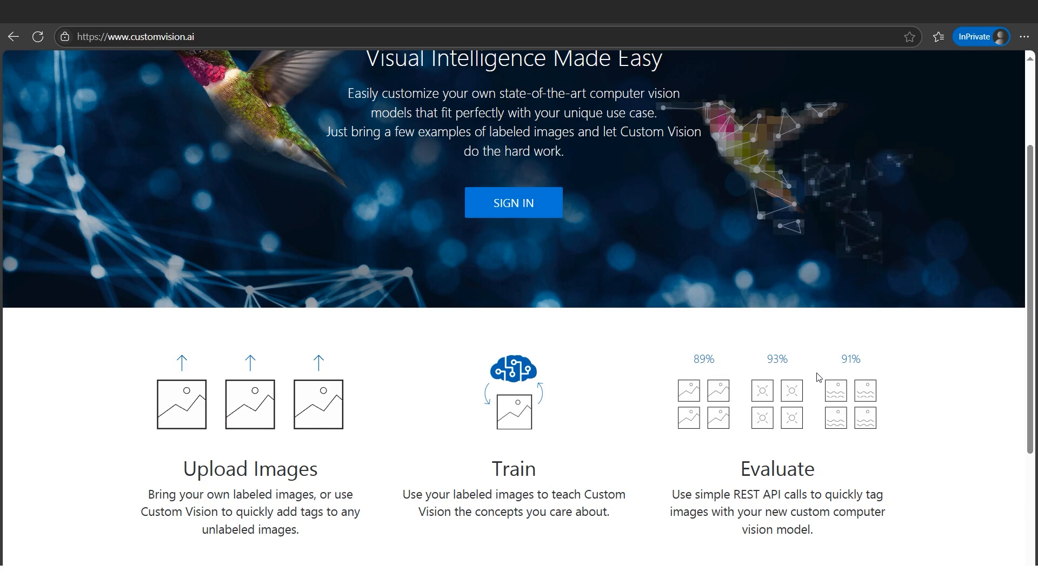
drag(1037, 317, 1037, 232)
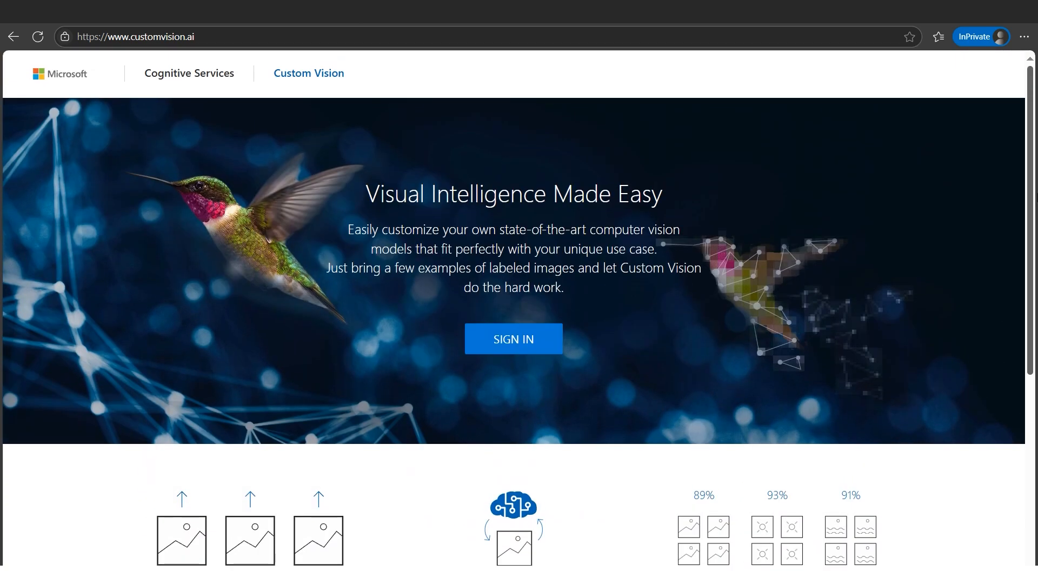
click(525, 346)
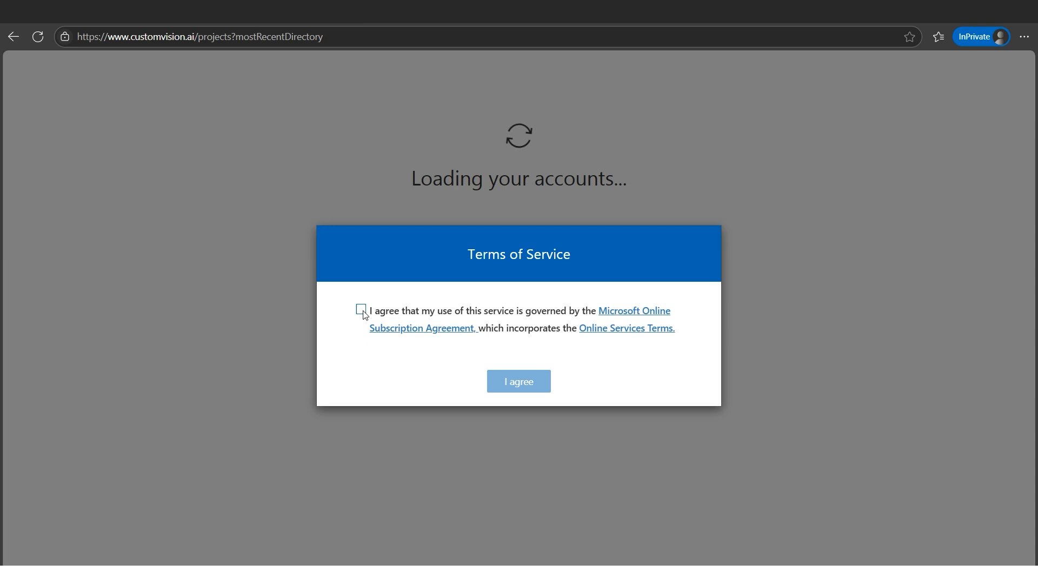
click(361, 310)
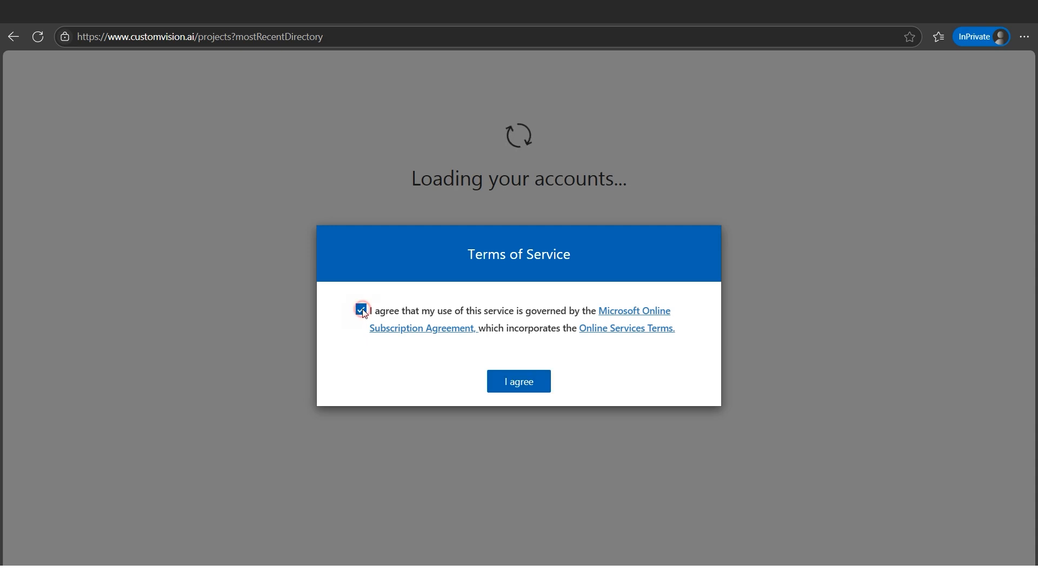
click(532, 389)
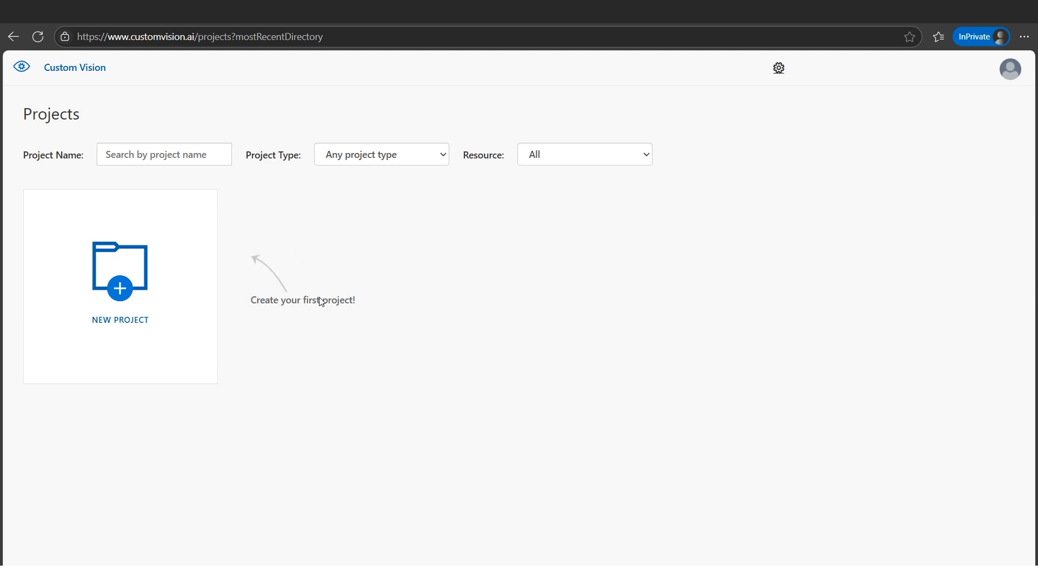
- Start a new project named toolcustomvision
click(120, 302)
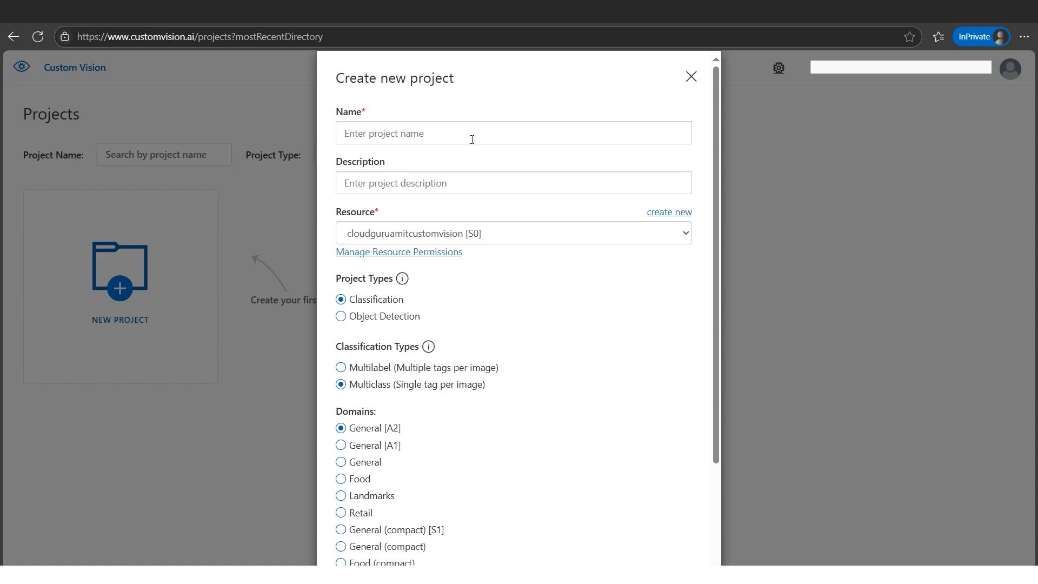
click(472, 139)
key(ctrl+v)
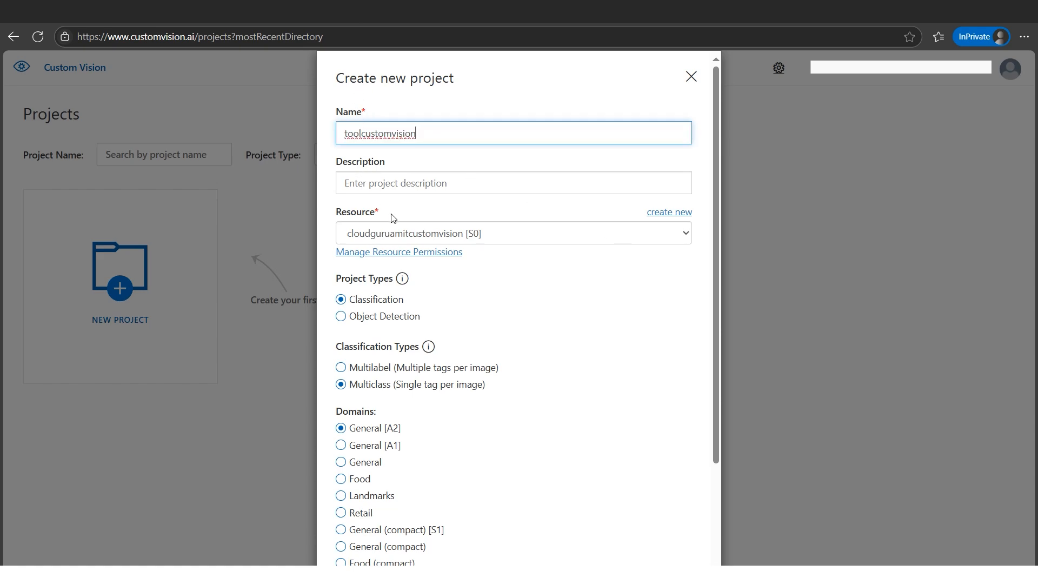
- Choose the cloudguruamitcustomvision [S0] resource and the Retail (compact) domain for the project
click(686, 235)
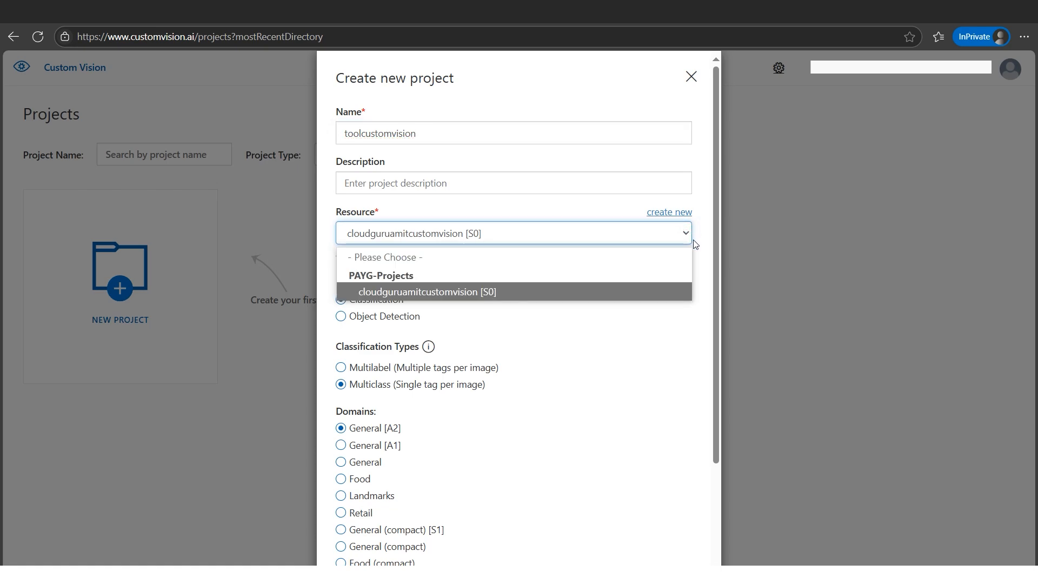
click(458, 295)
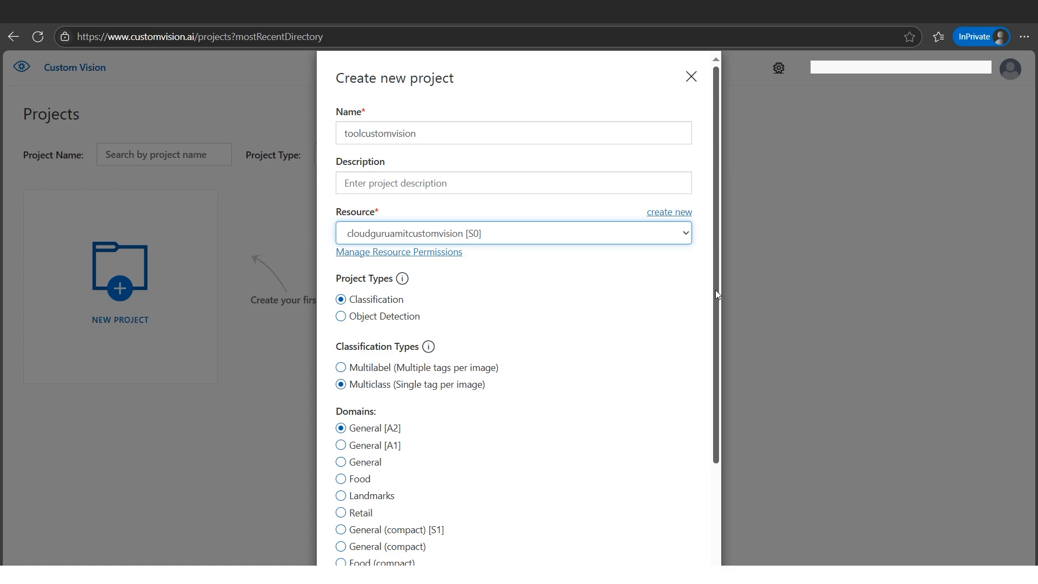
drag(715, 290, 713, 361)
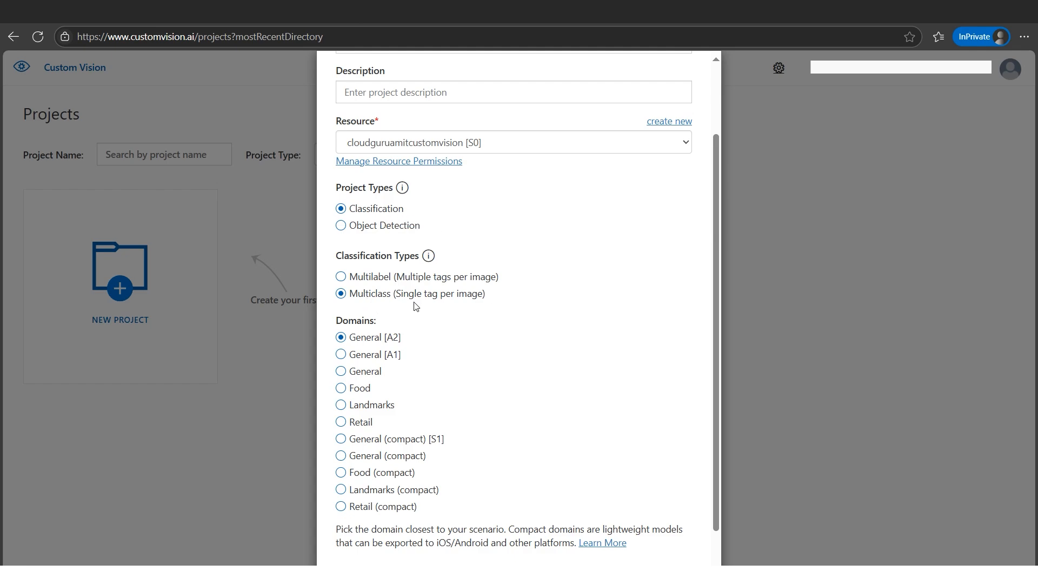
drag(713, 313, 713, 361)
click(341, 462)
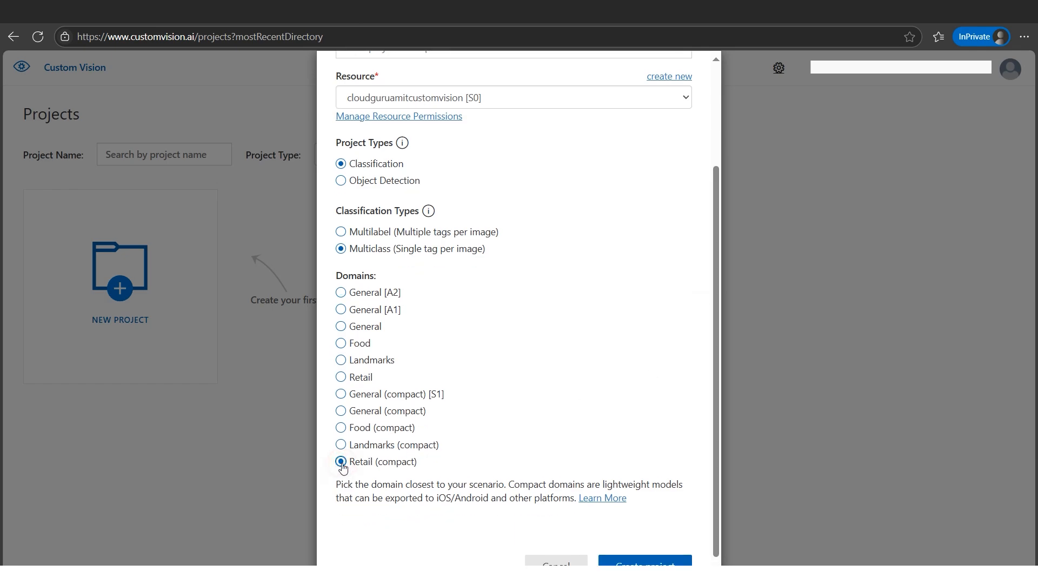
- Create the project and switch to File Explorer showing the Hands-on Files folder
drag(718, 434, 720, 494)
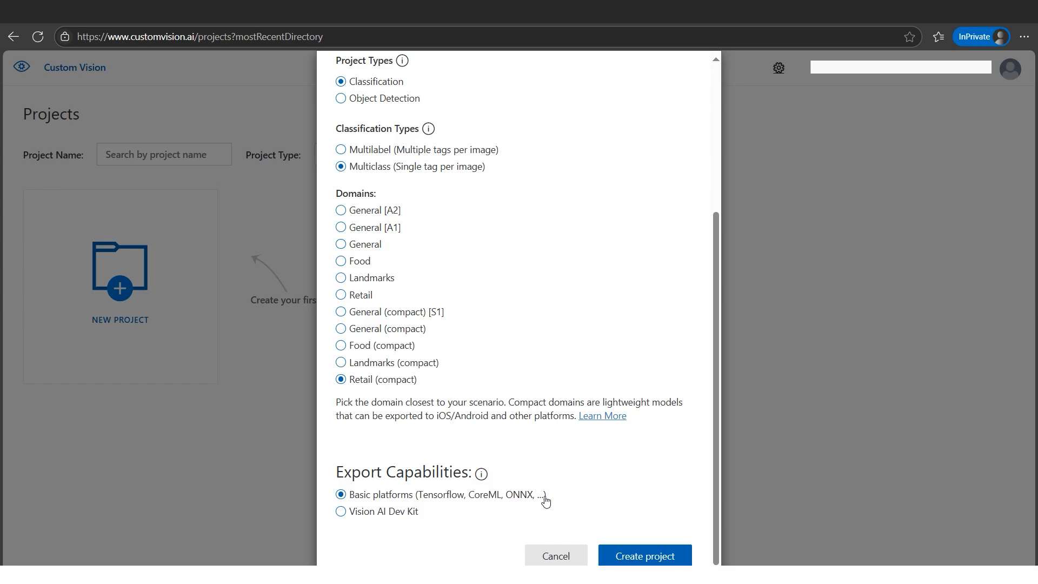
click(649, 560)
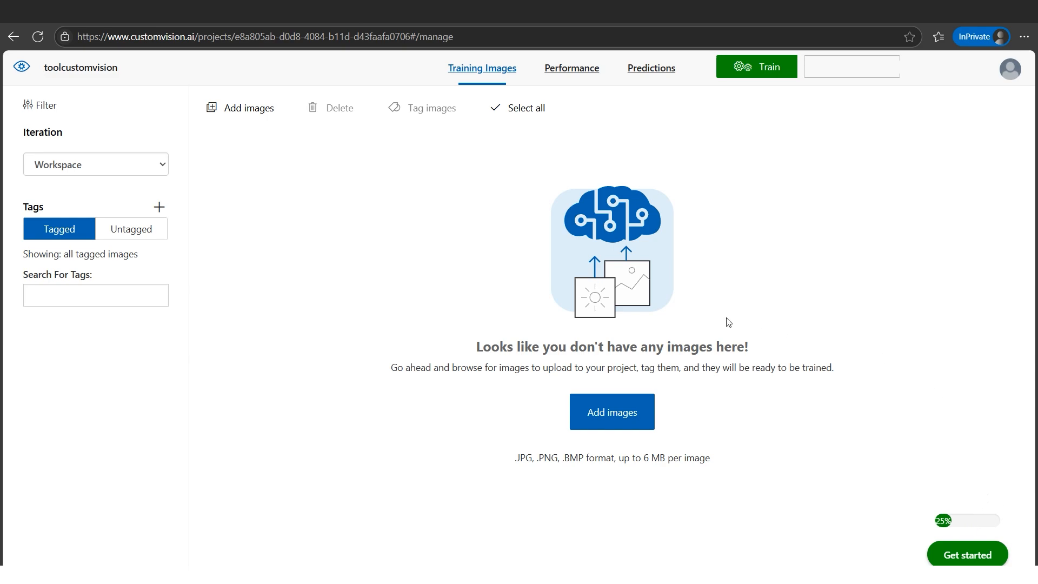
click(118, 568)
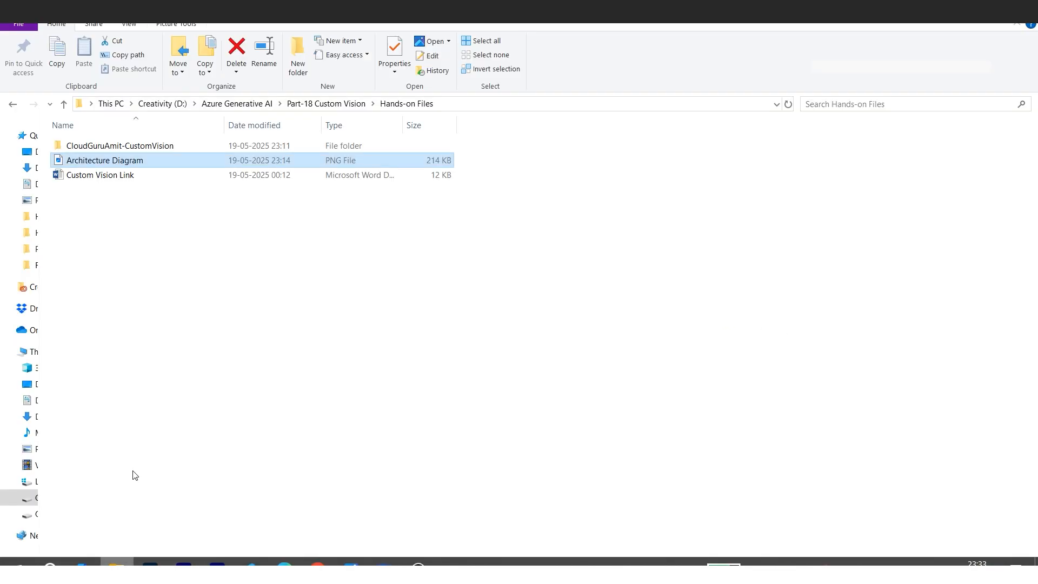
- Browse the training image folders for drills, screwdrivers and pliers to review the available images
double_click(139, 145)
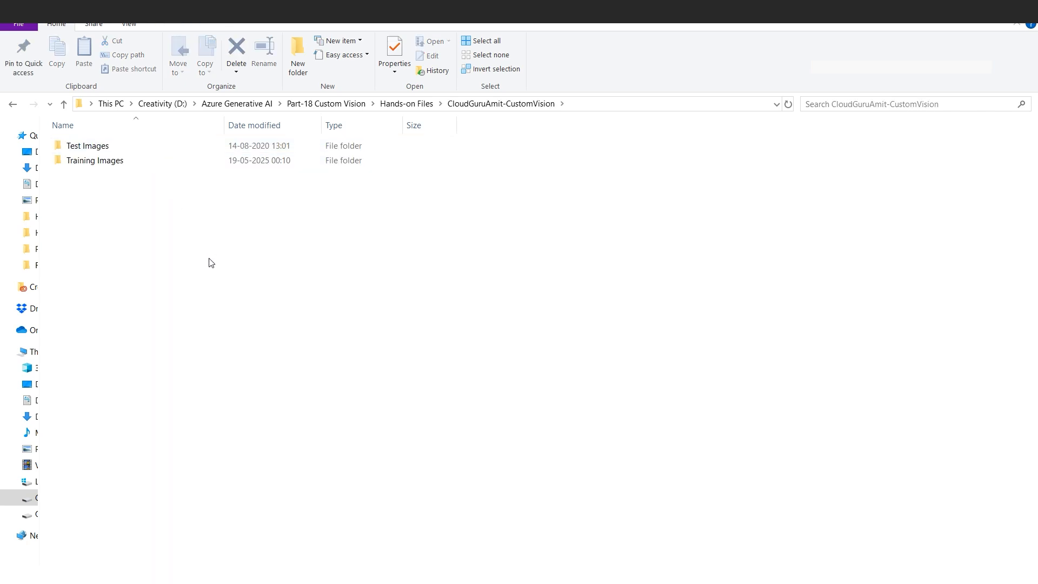
double_click(108, 164)
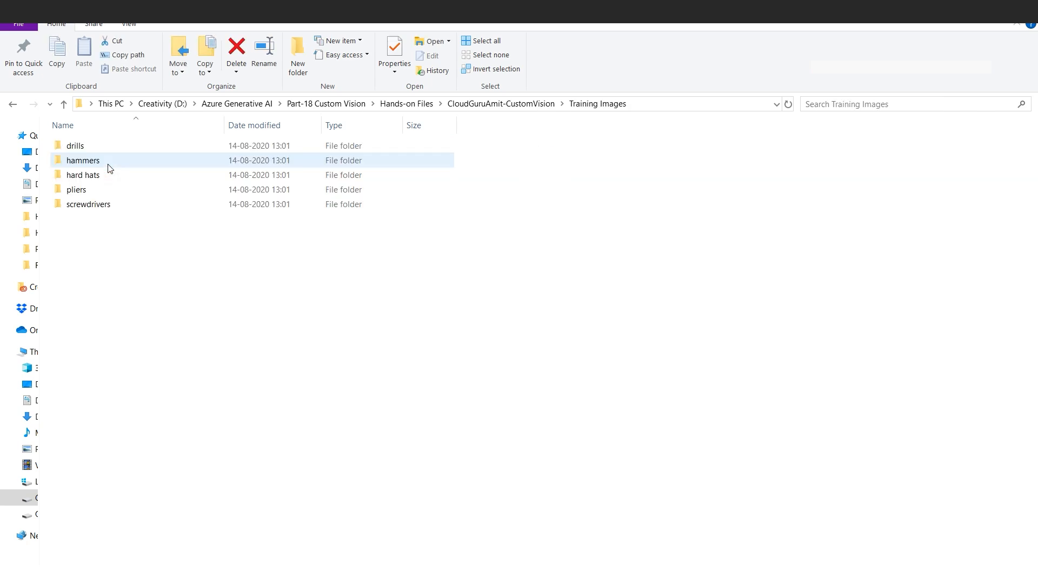
double_click(93, 145)
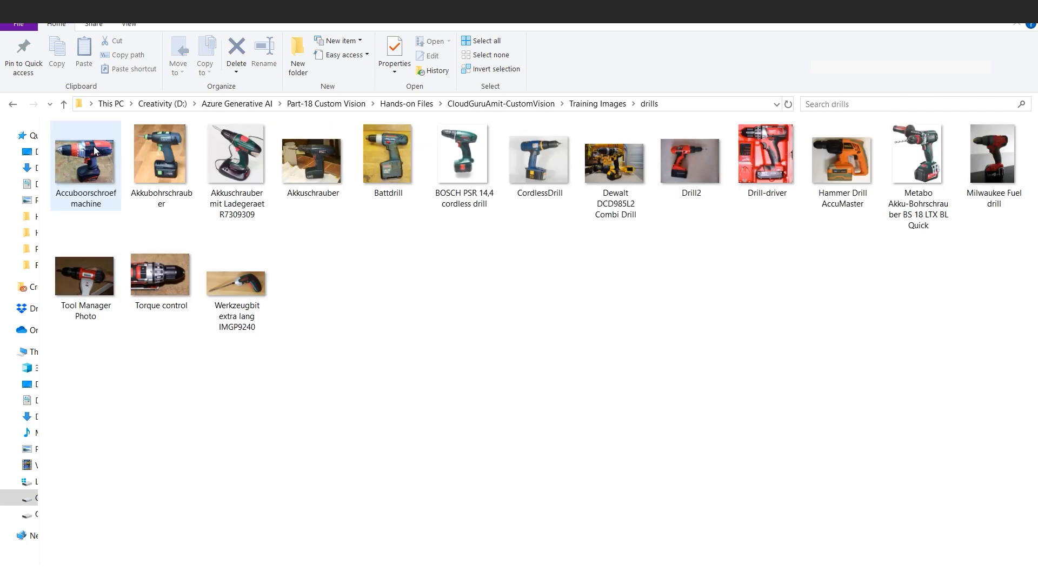
click(595, 105)
double_click(111, 202)
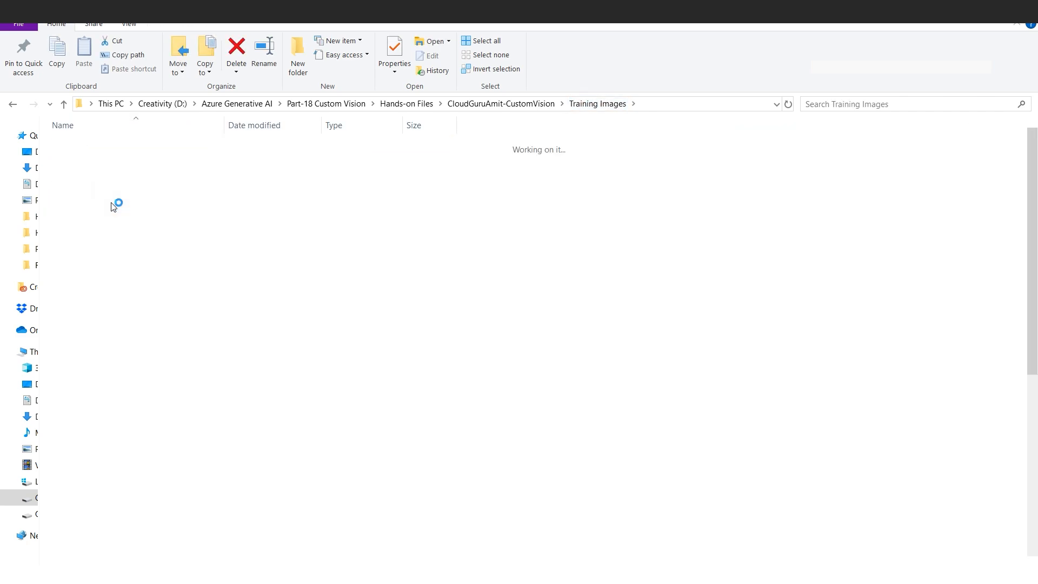
click(587, 105)
double_click(152, 190)
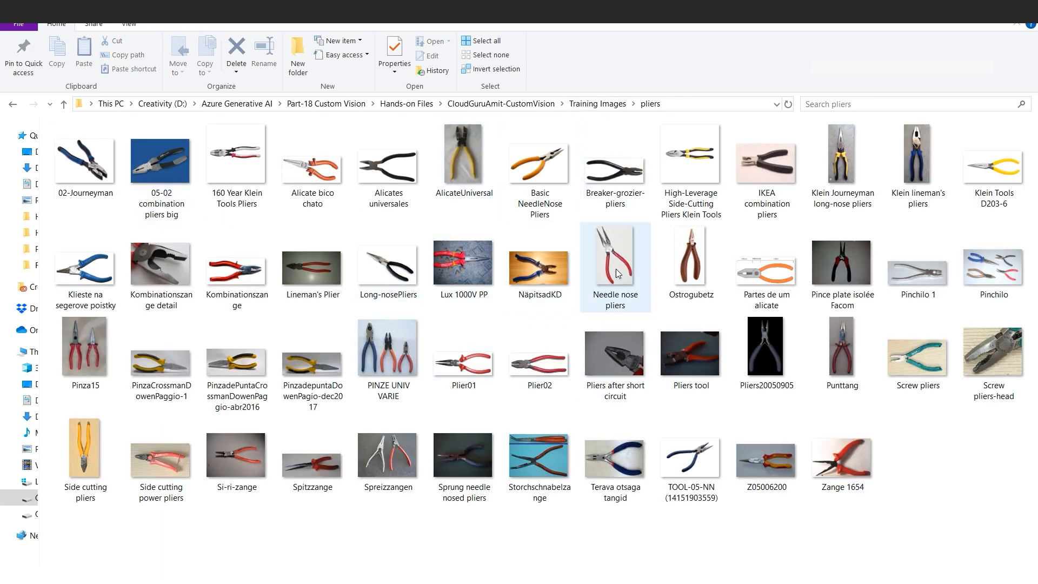
click(592, 103)
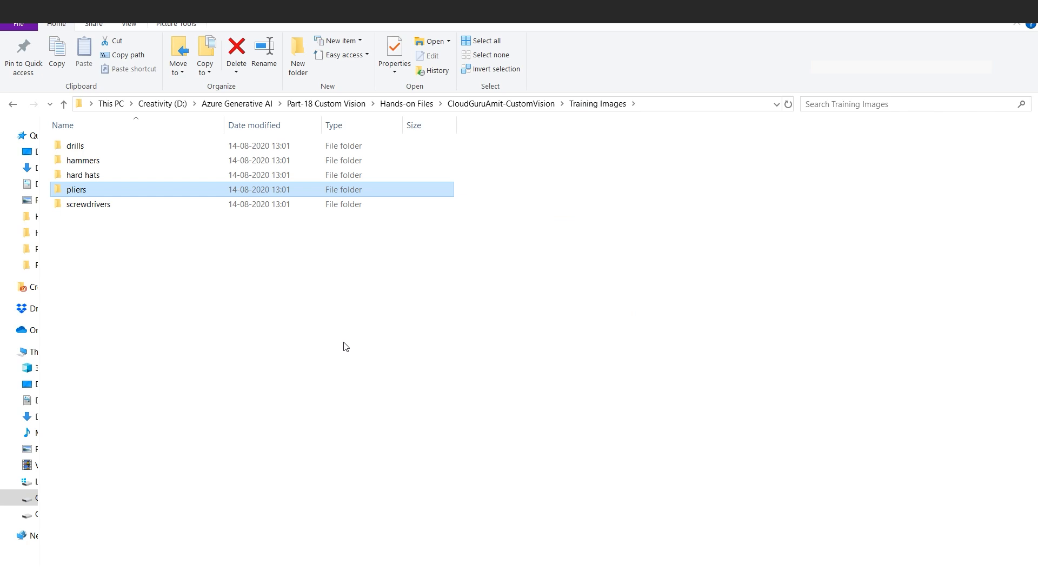
- Upload all images from the Training Images drills folder to the project with the tag drill
click(285, 573)
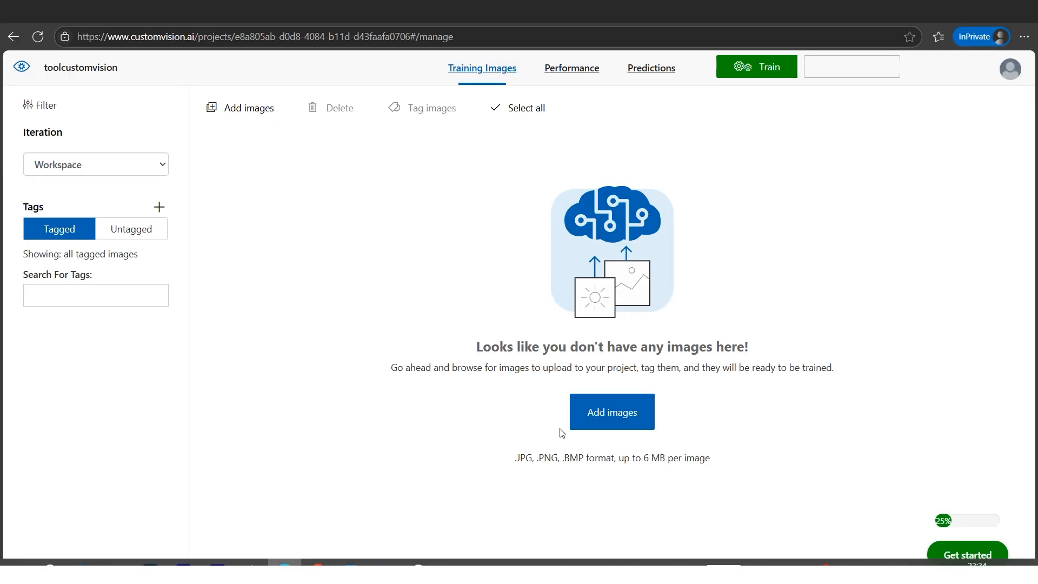
click(624, 424)
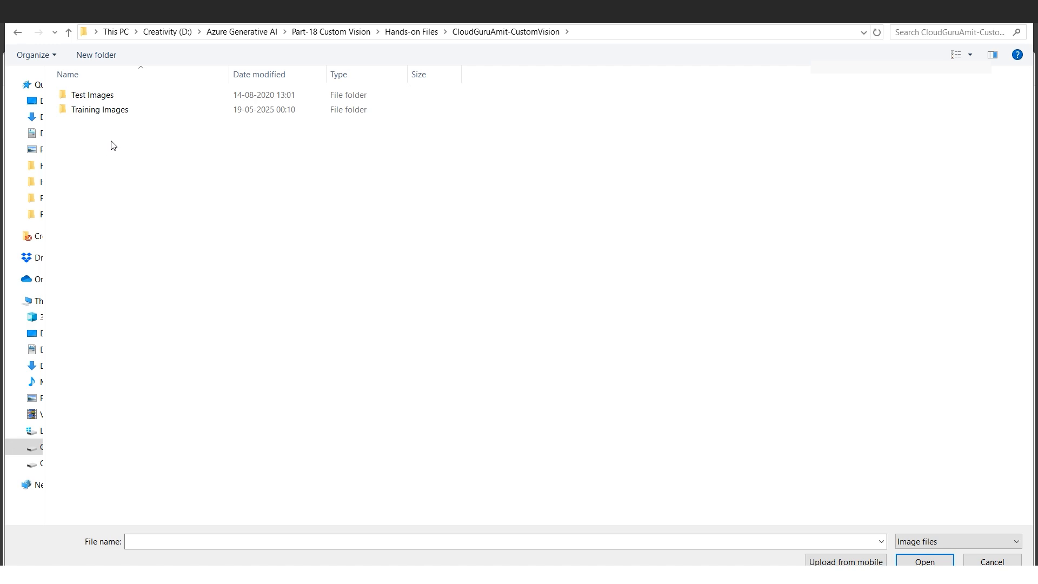
double_click(127, 111)
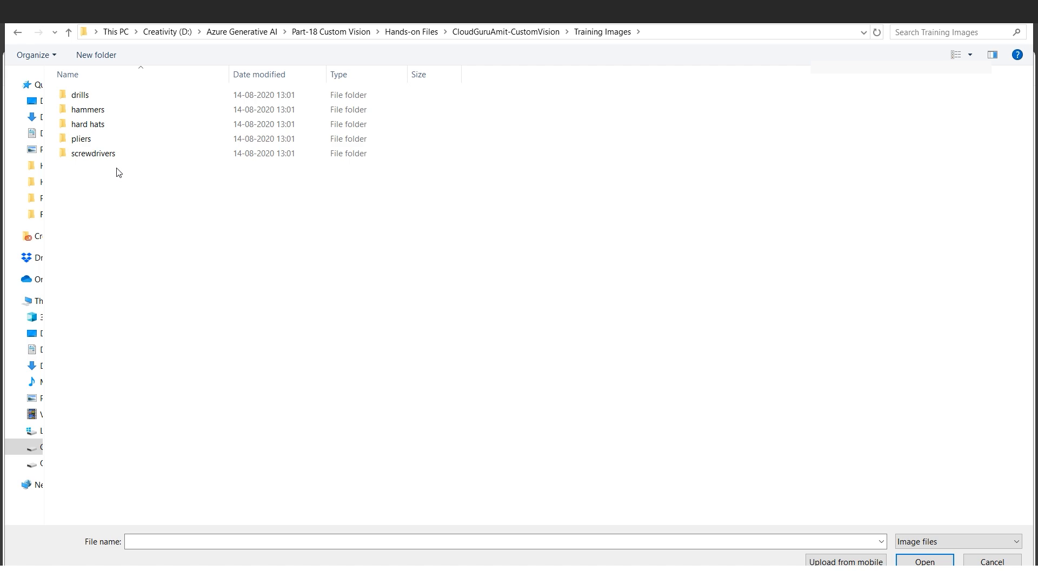
double_click(90, 99)
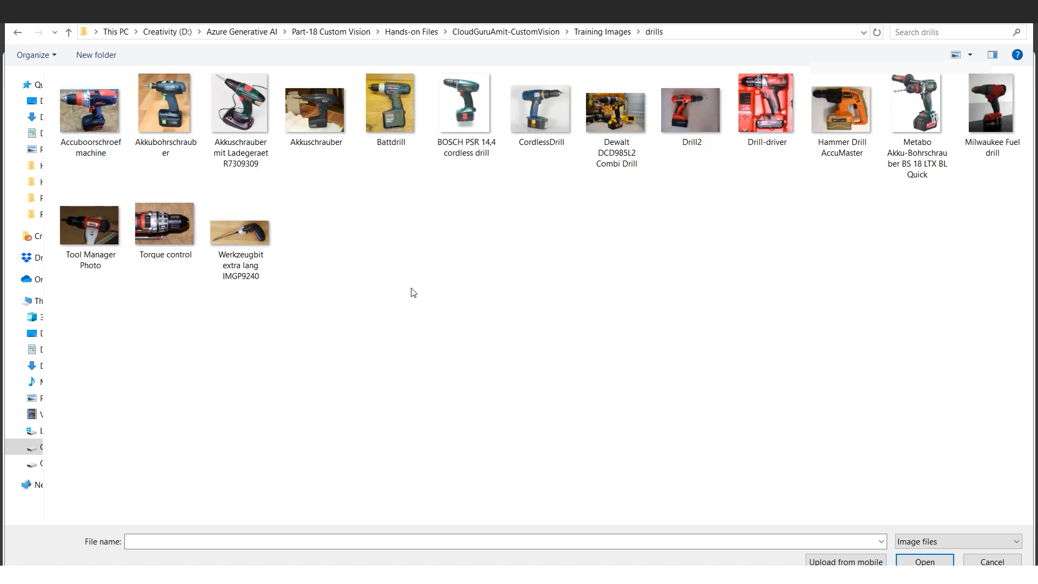
key(ctrl+a)
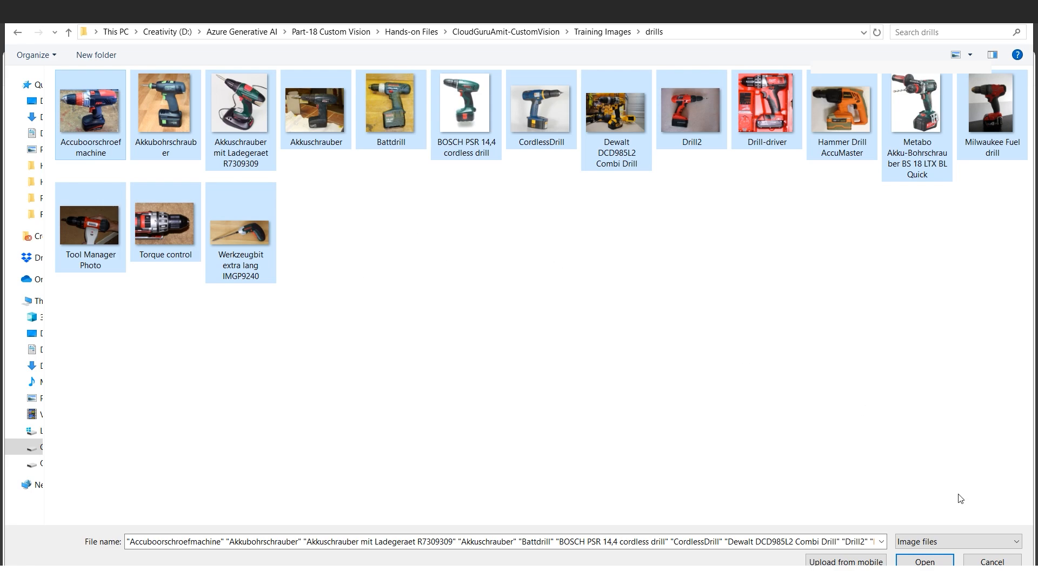
click(901, 561)
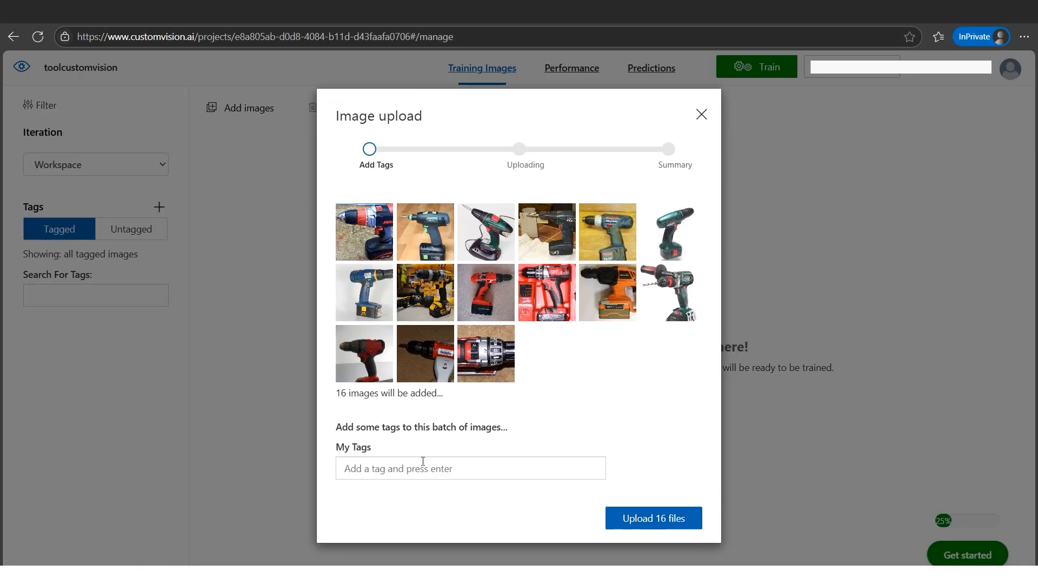
click(423, 463)
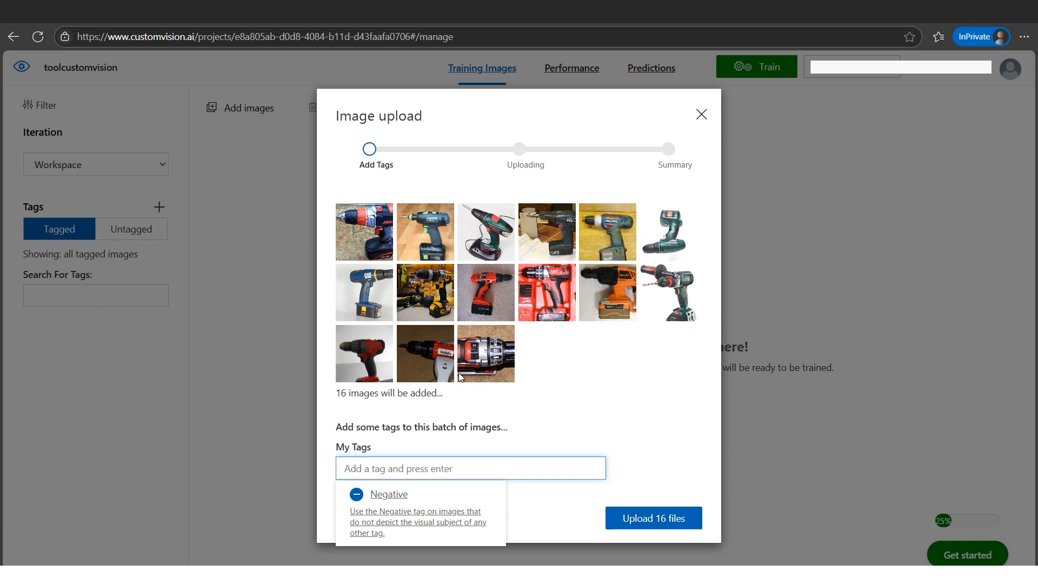
text(drill)
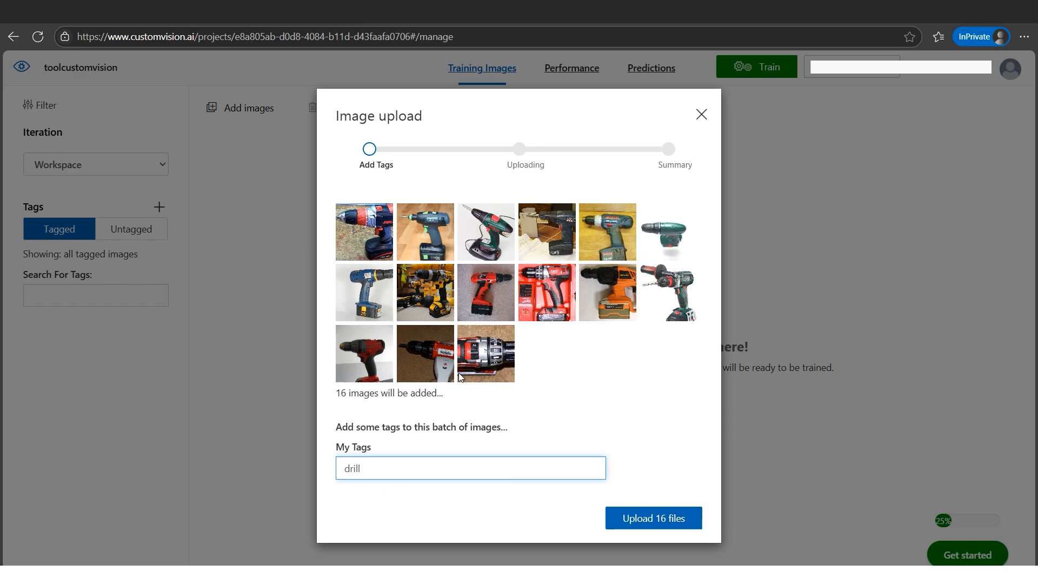
click(666, 525)
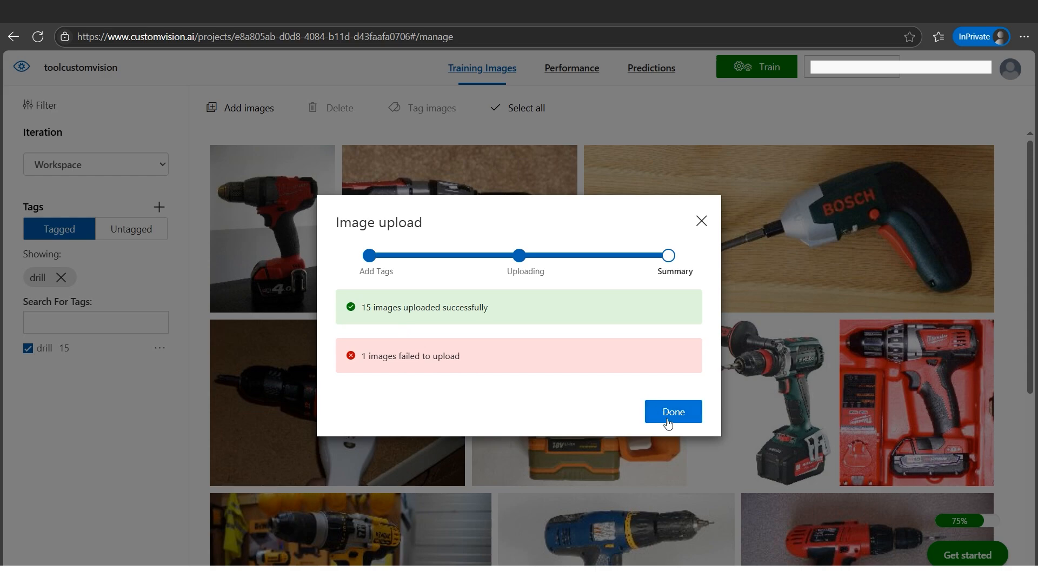
click(671, 421)
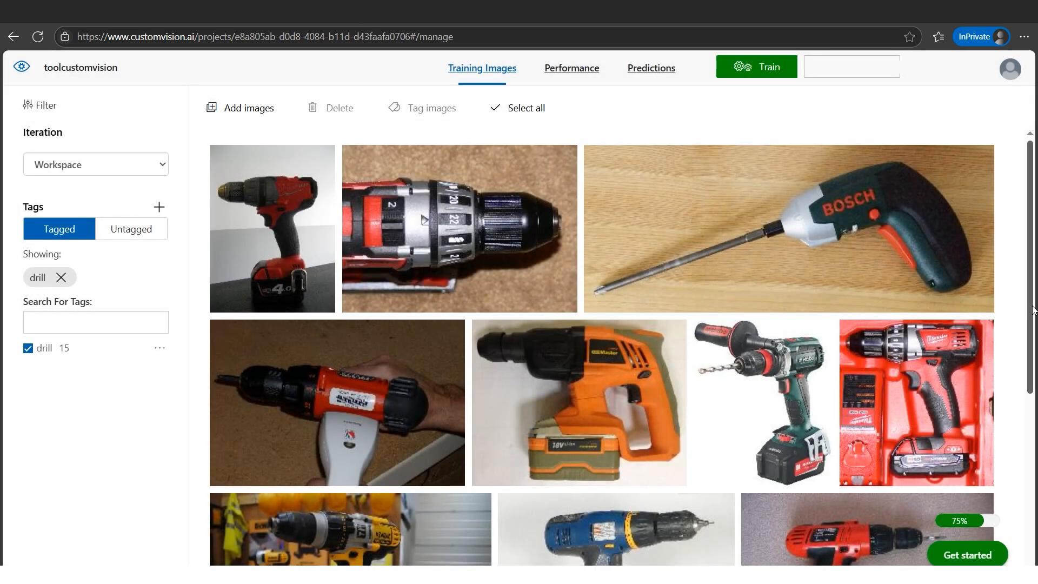
drag(1033, 306, 1037, 269)
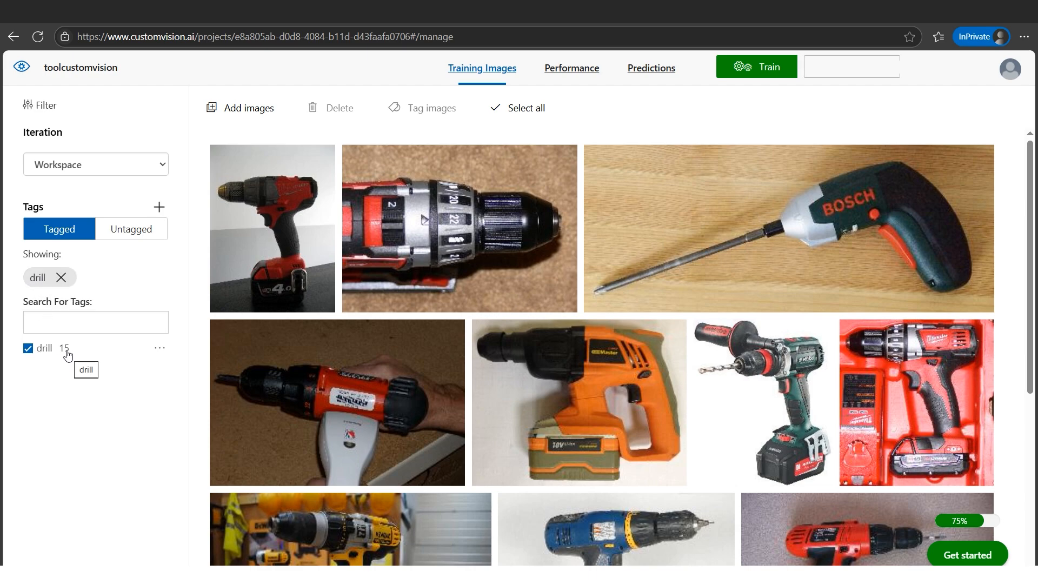
- Upload all images from the hammers folder with the tag hammer
click(259, 115)
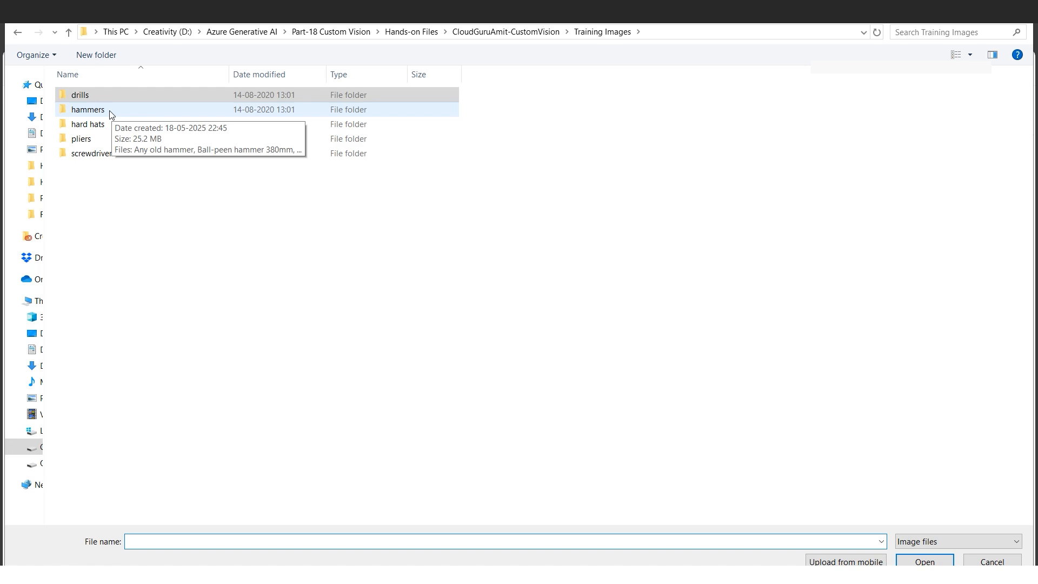
double_click(97, 114)
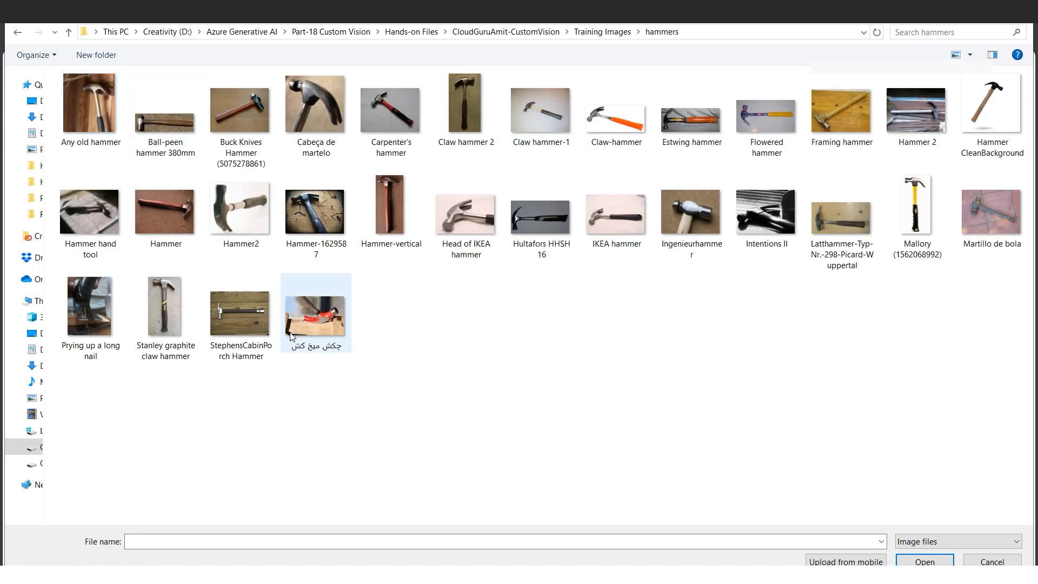
key(ctrl+a)
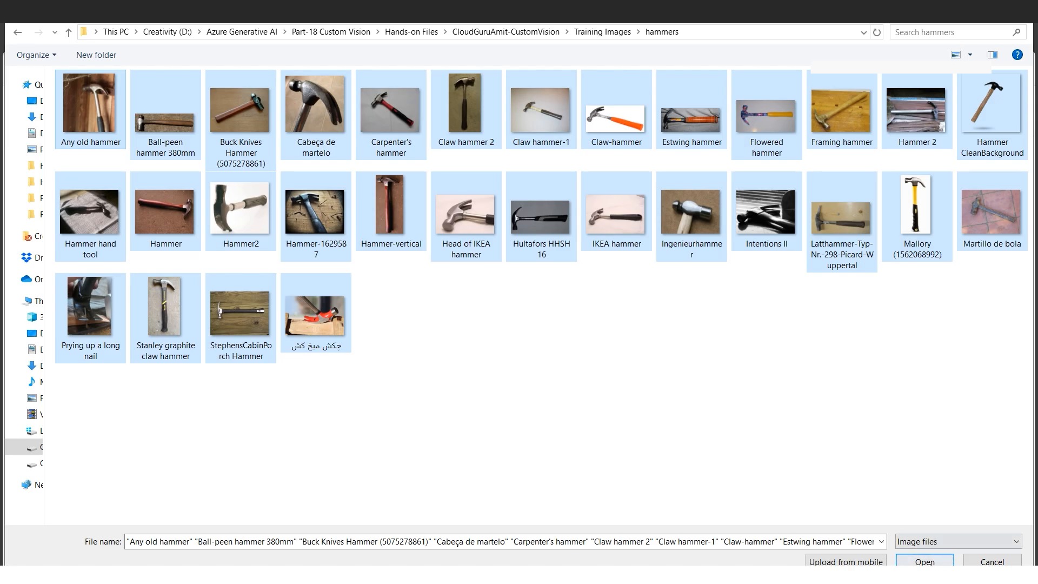
click(925, 562)
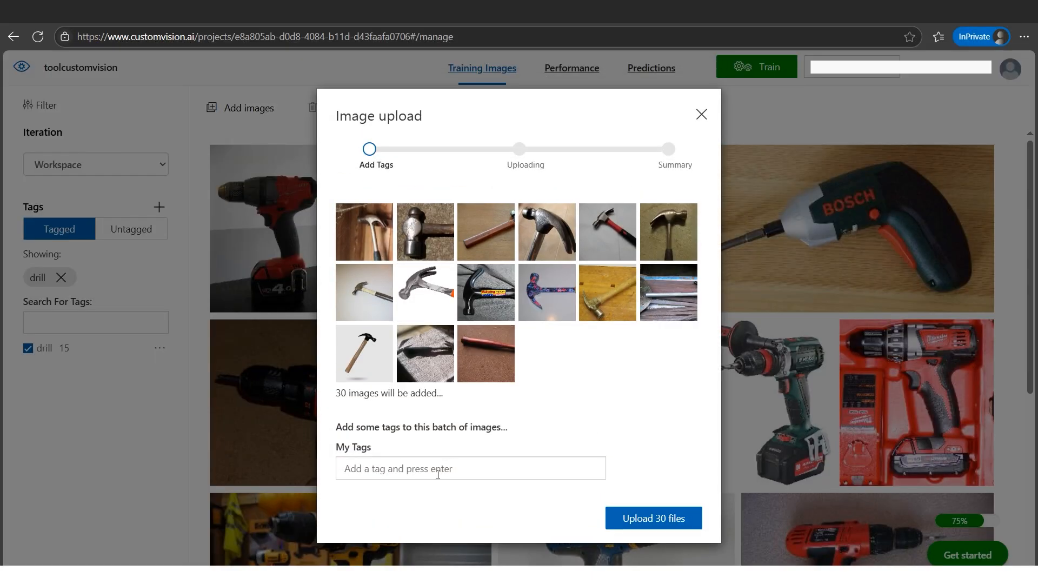
click(438, 475)
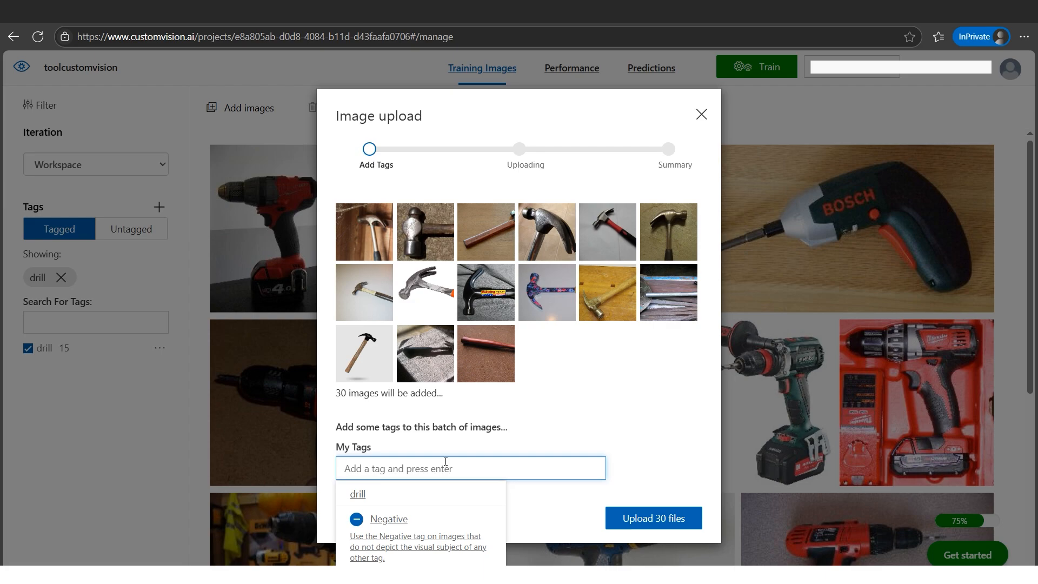
text(hammer)
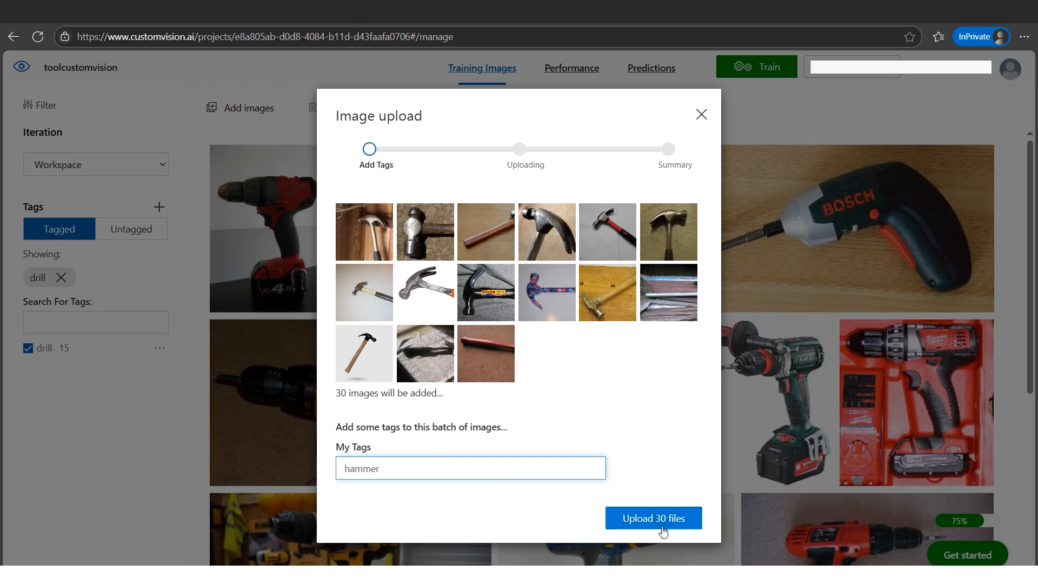
click(673, 523)
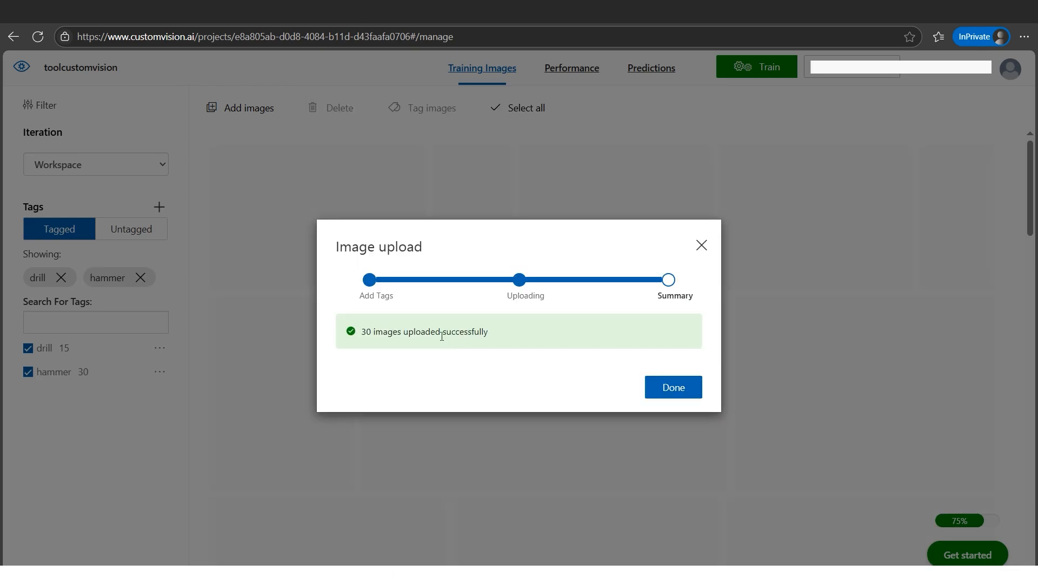
click(670, 390)
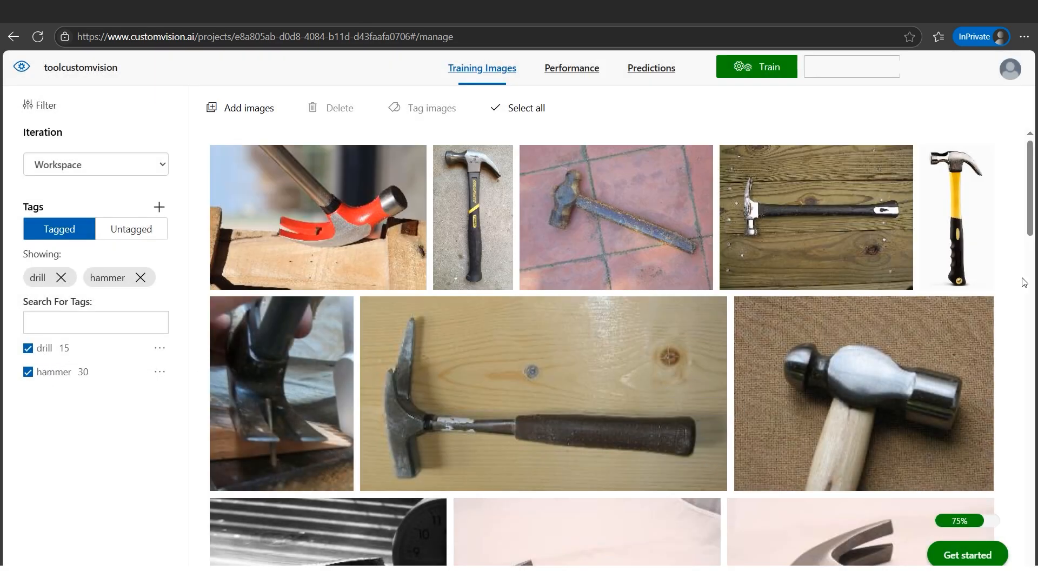
mouse_move(1030, 225)
mouse_down()
mouse_move(1034, 547)
mouse_move(1033, 219)
mouse_up()
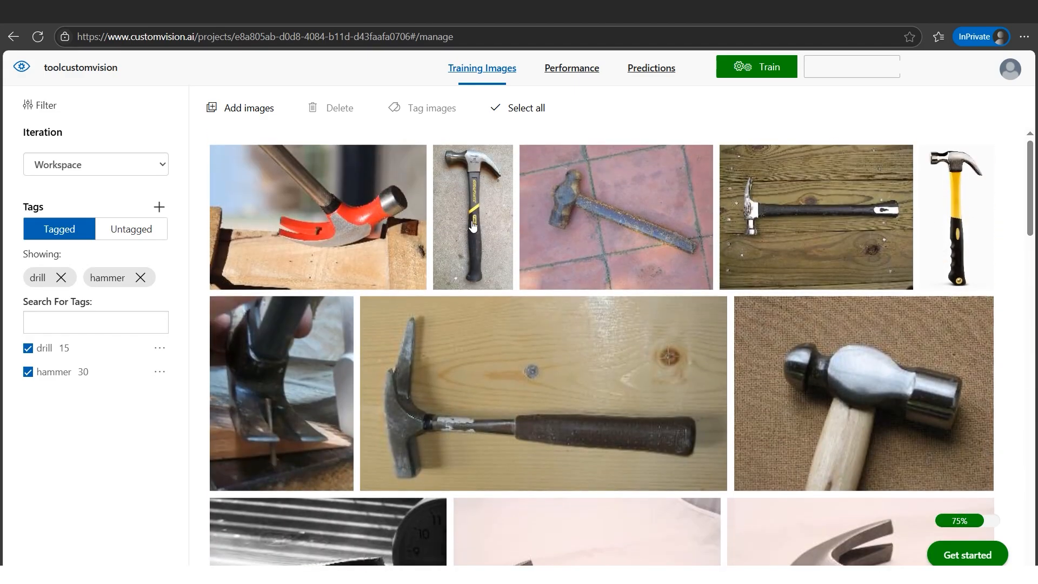
- Upload all images from the hard hats folder with the tag hard hat
click(252, 114)
double_click(93, 128)
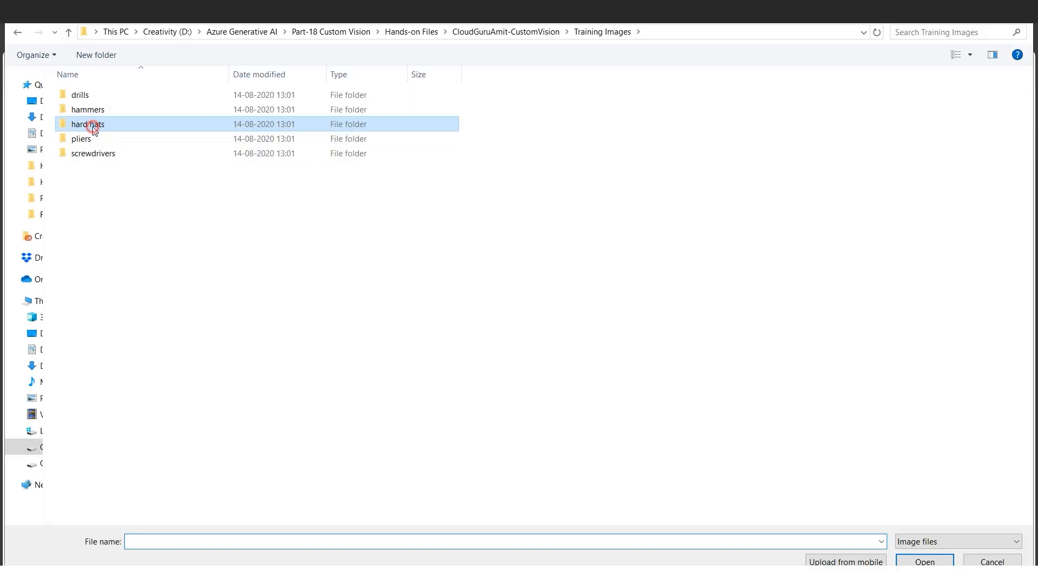
click(224, 298)
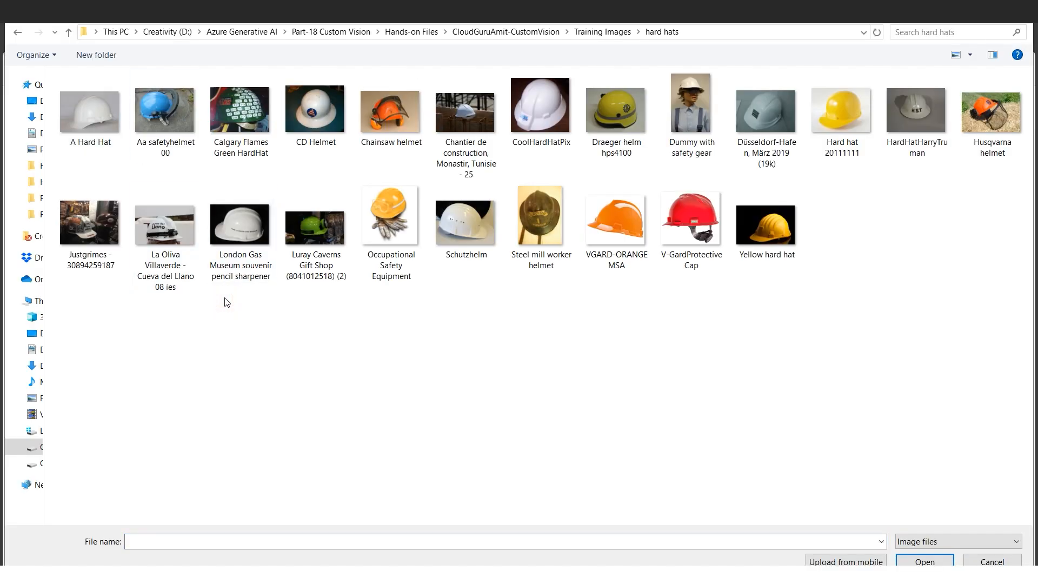
key(ctrl+a)
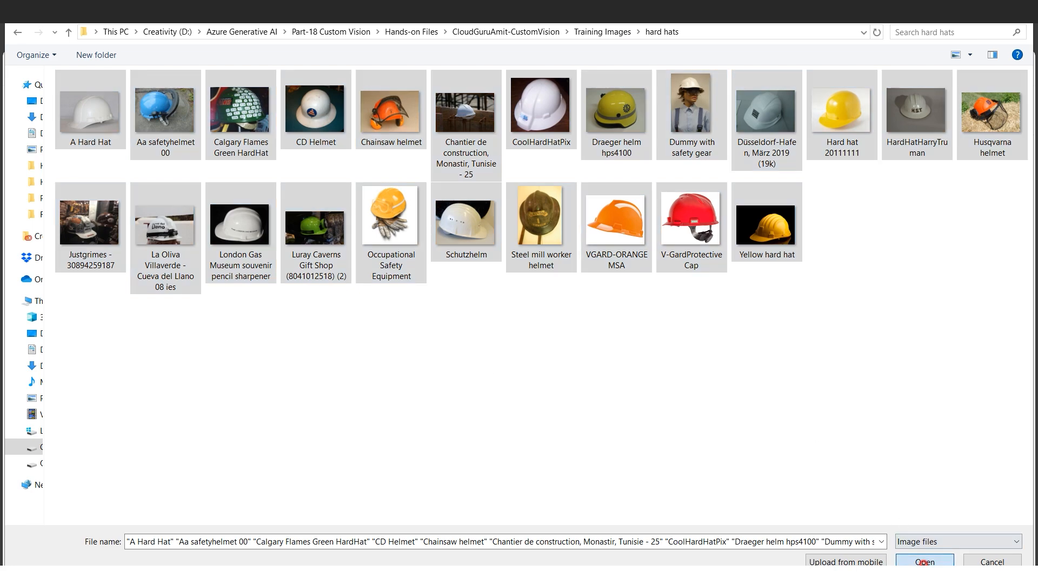
click(924, 561)
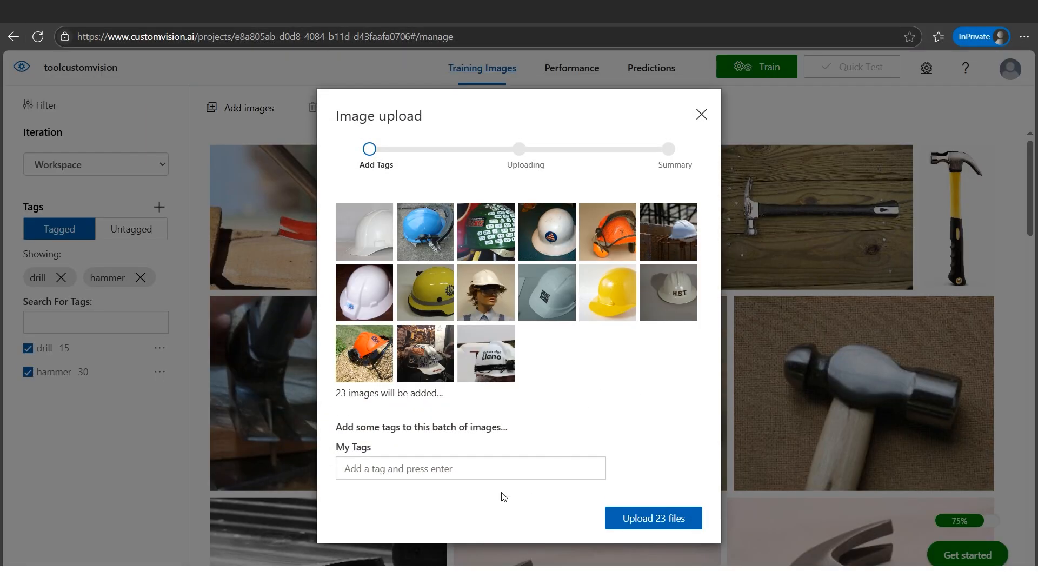
click(490, 469)
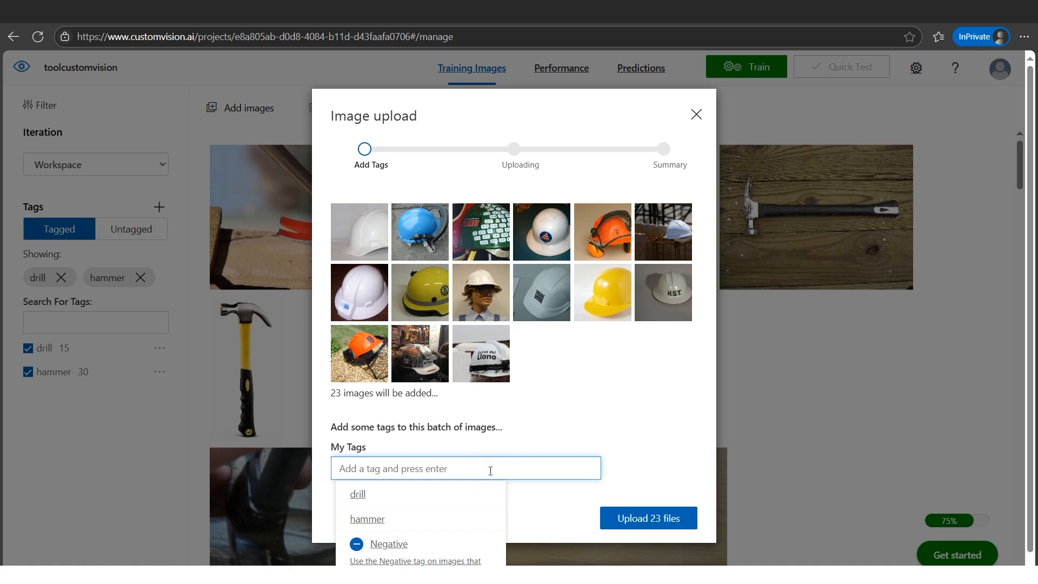
text(hard )
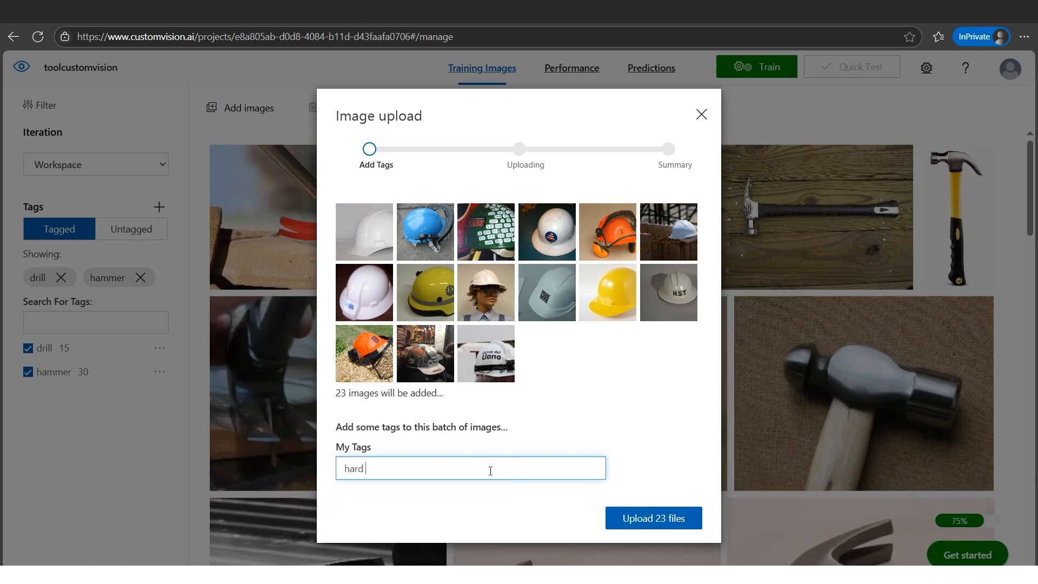
text(hat)
click(667, 519)
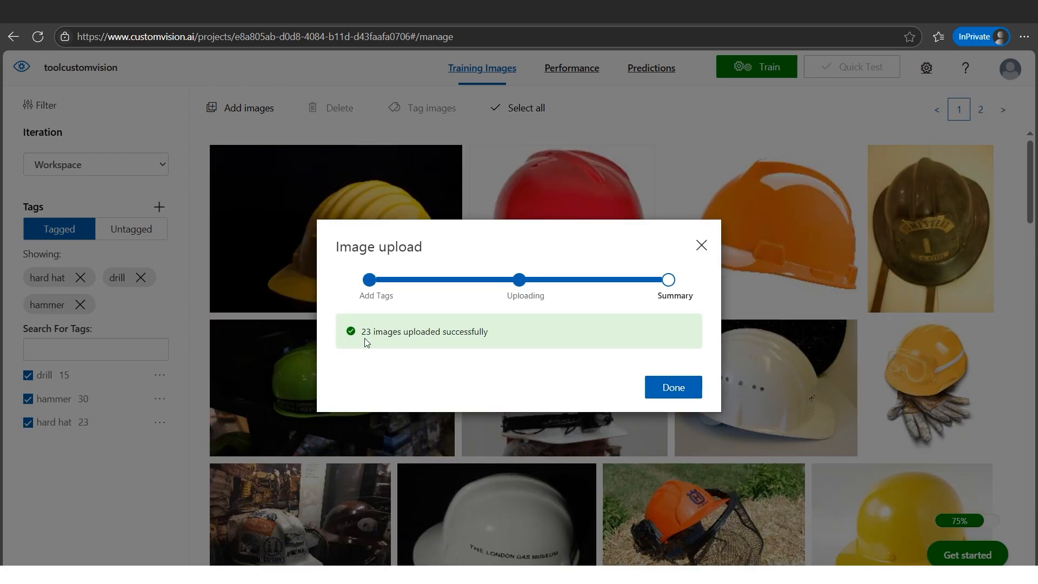
click(667, 388)
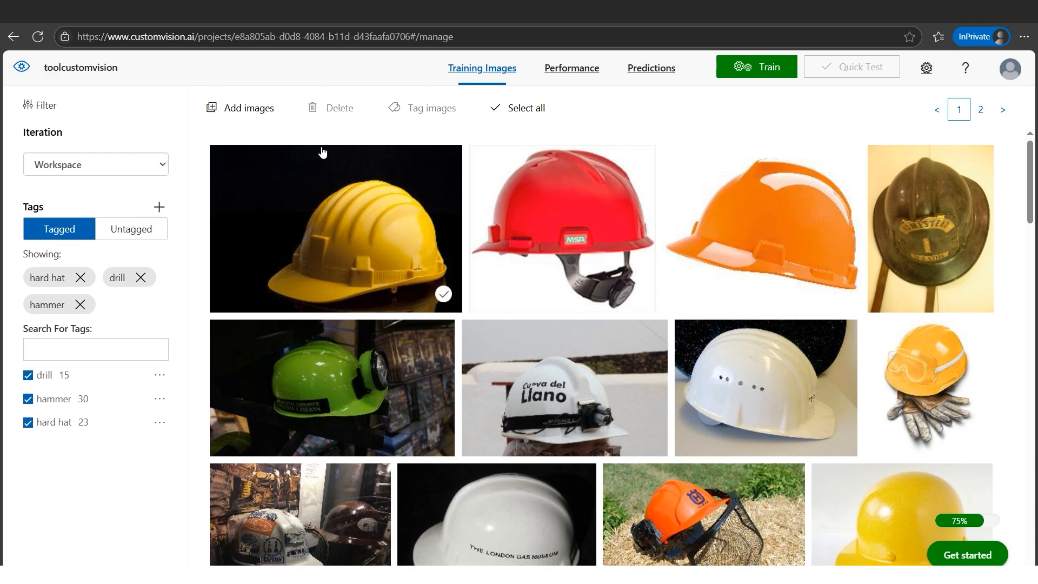
- Upload all images from the pliers folder to the project with the tag plier
click(259, 120)
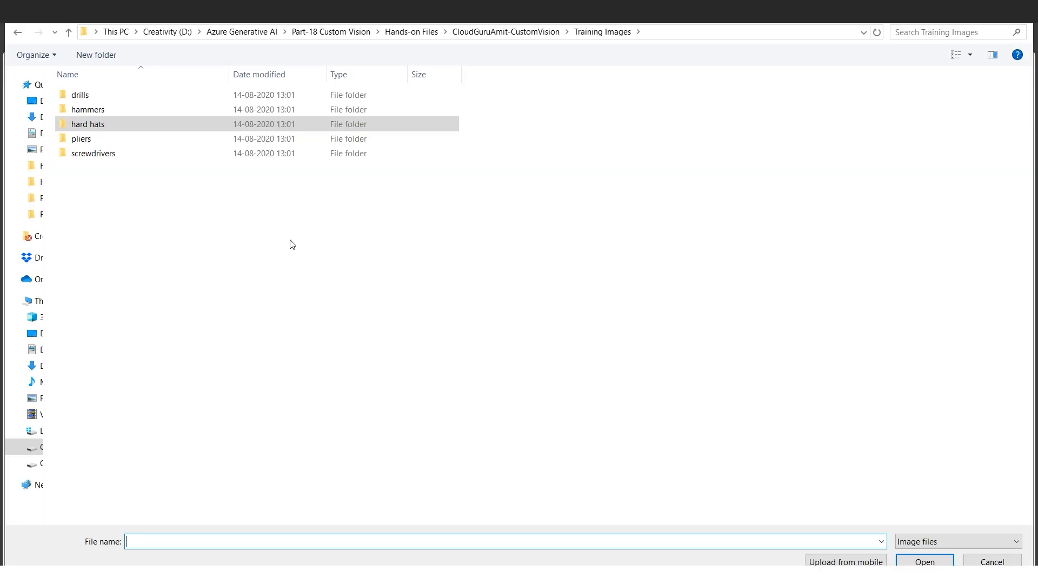
click(98, 141)
double_click(98, 142)
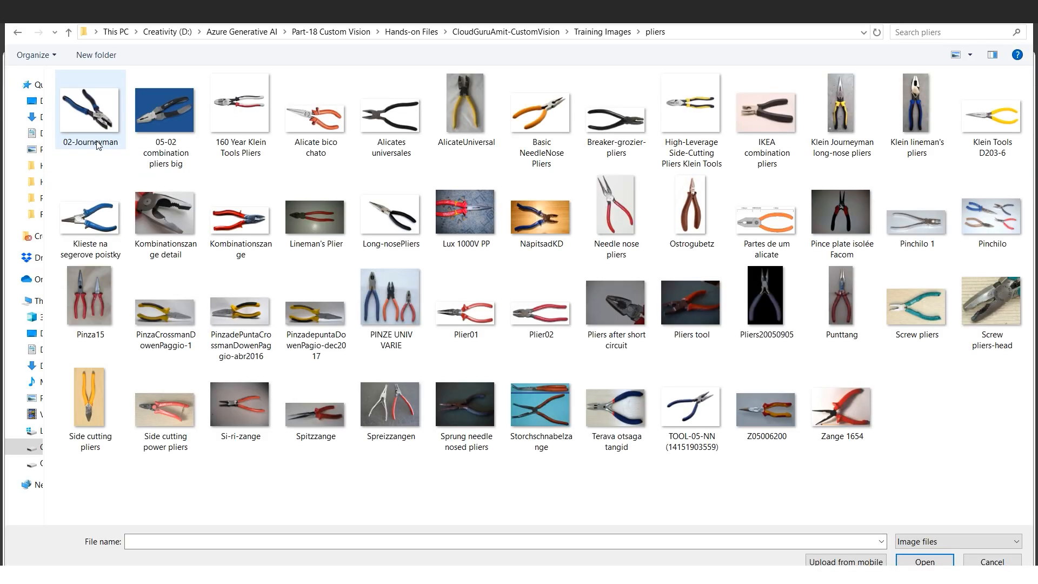
key(ctrl+a)
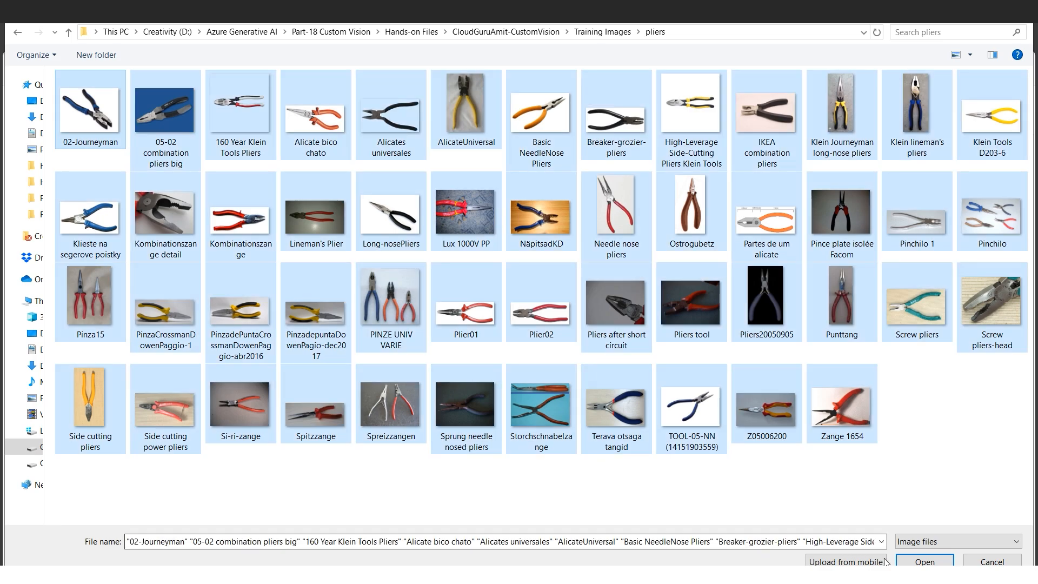
click(925, 561)
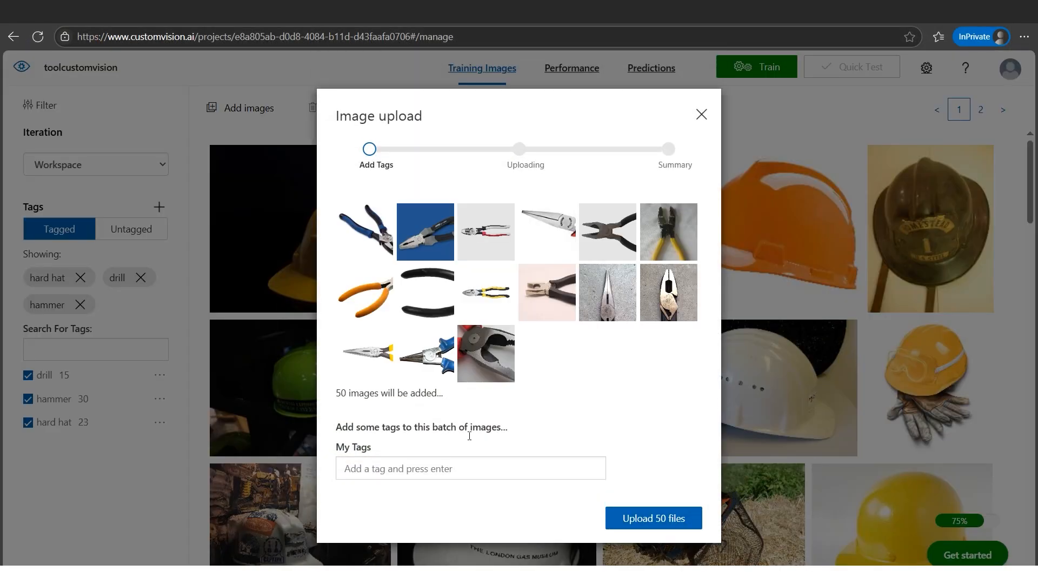
click(424, 469)
text(plier)
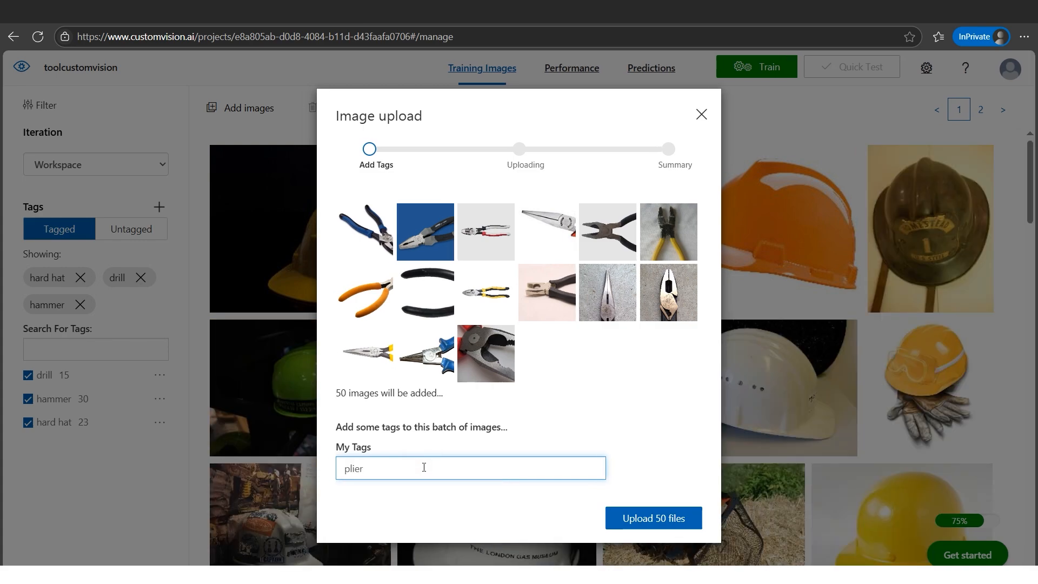
click(640, 527)
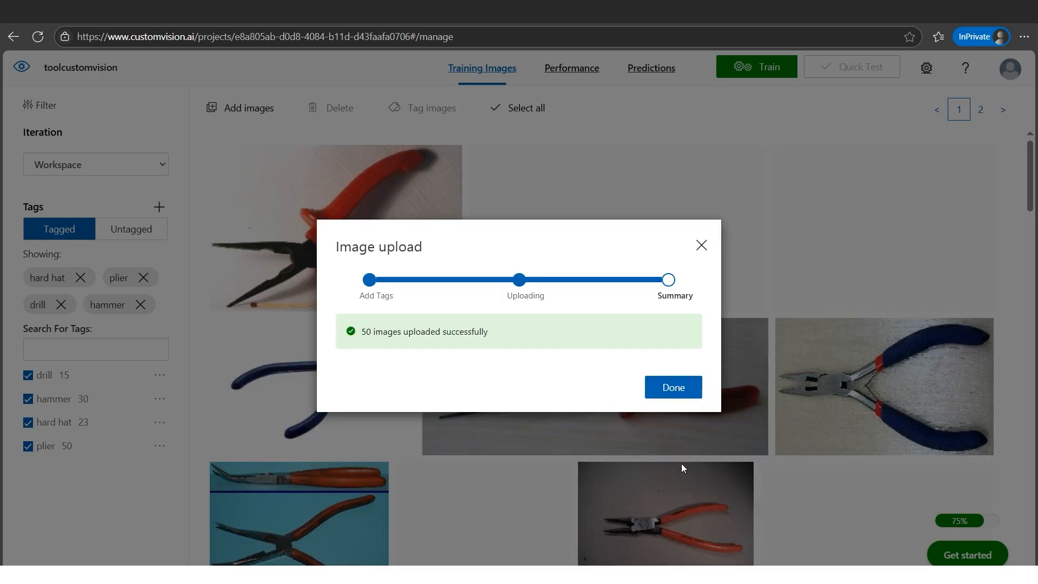
click(685, 389)
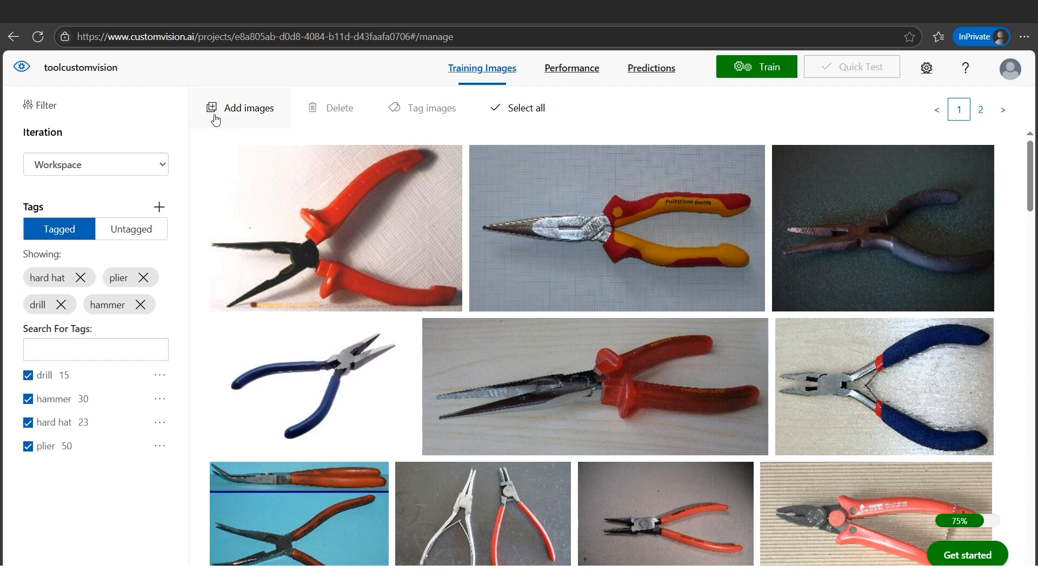
- Upload all images from the screwdrivers folder with the tag screw driver
click(245, 113)
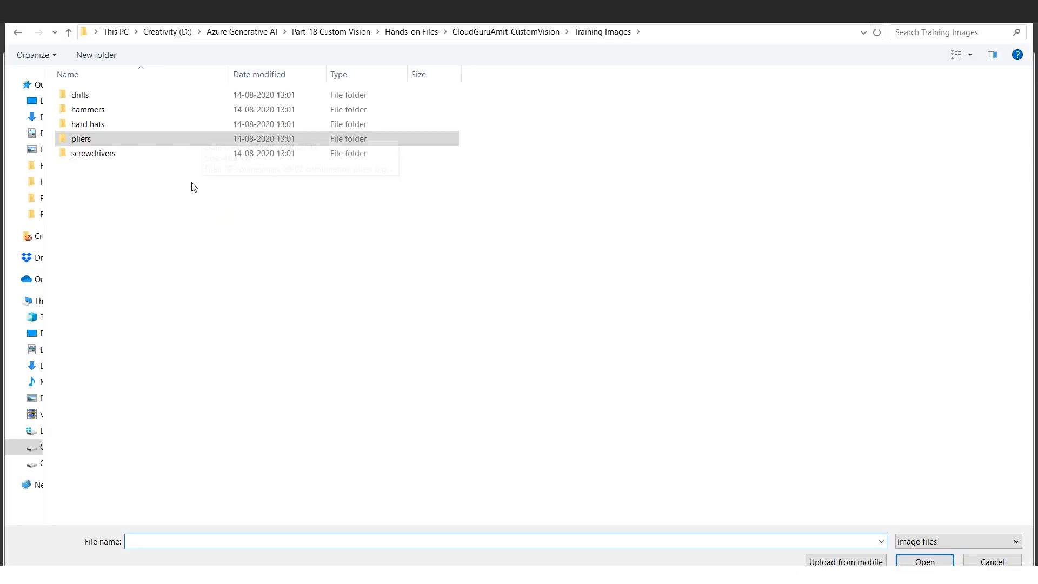
click(99, 156)
double_click(99, 156)
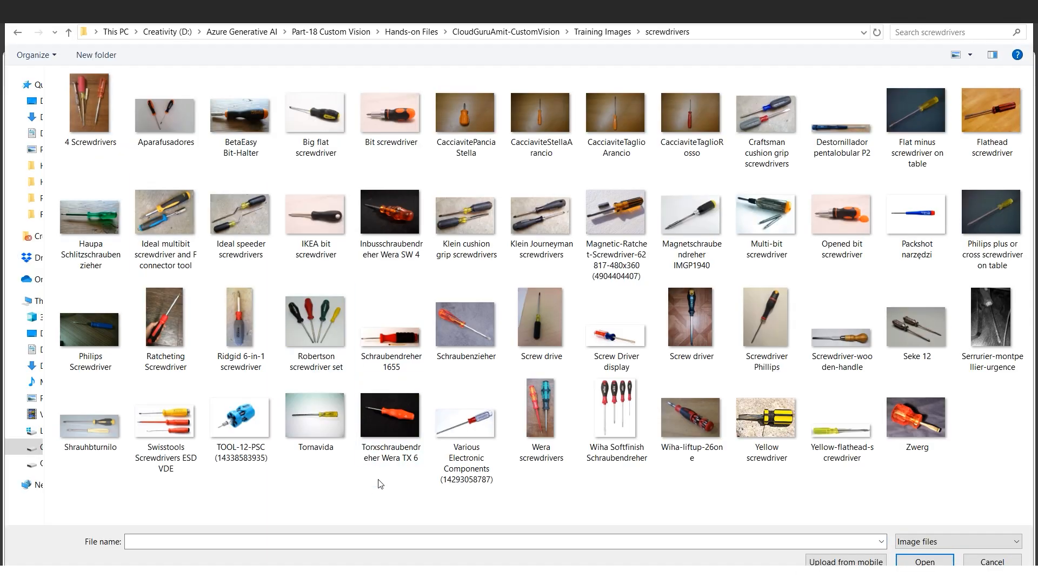
key(ctrl+a)
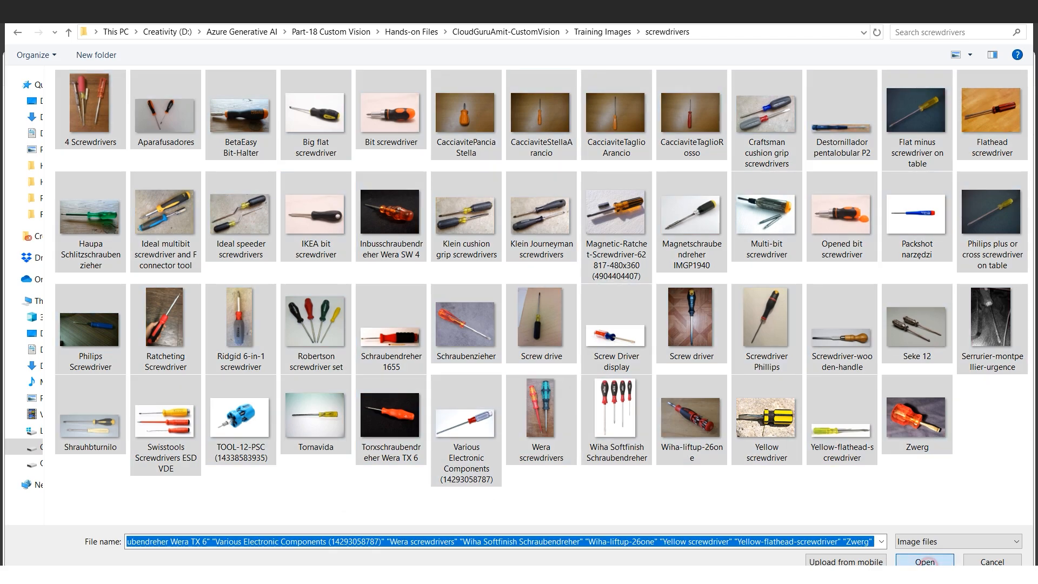
click(926, 562)
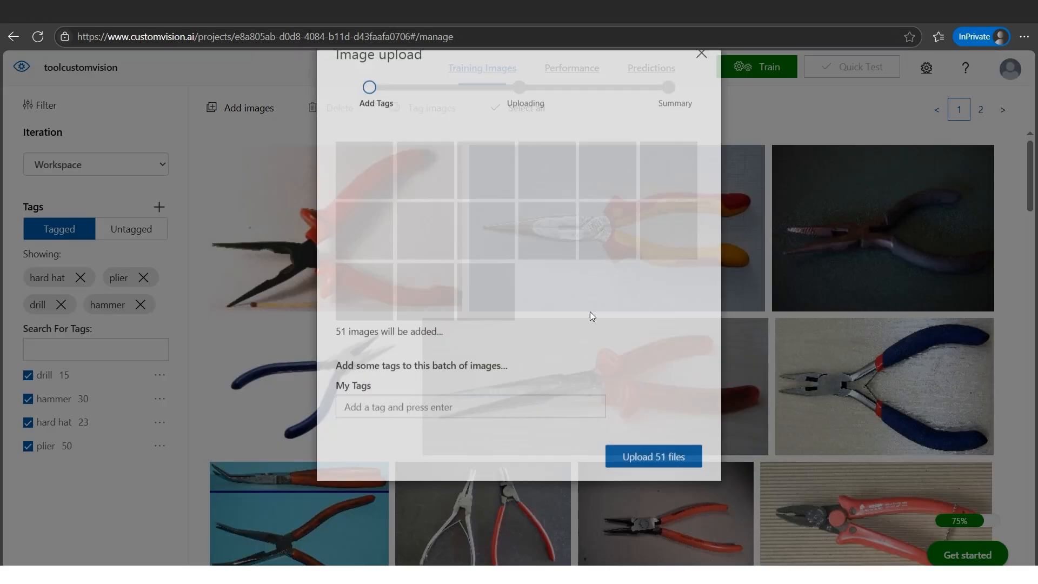
click(431, 469)
text(sc)
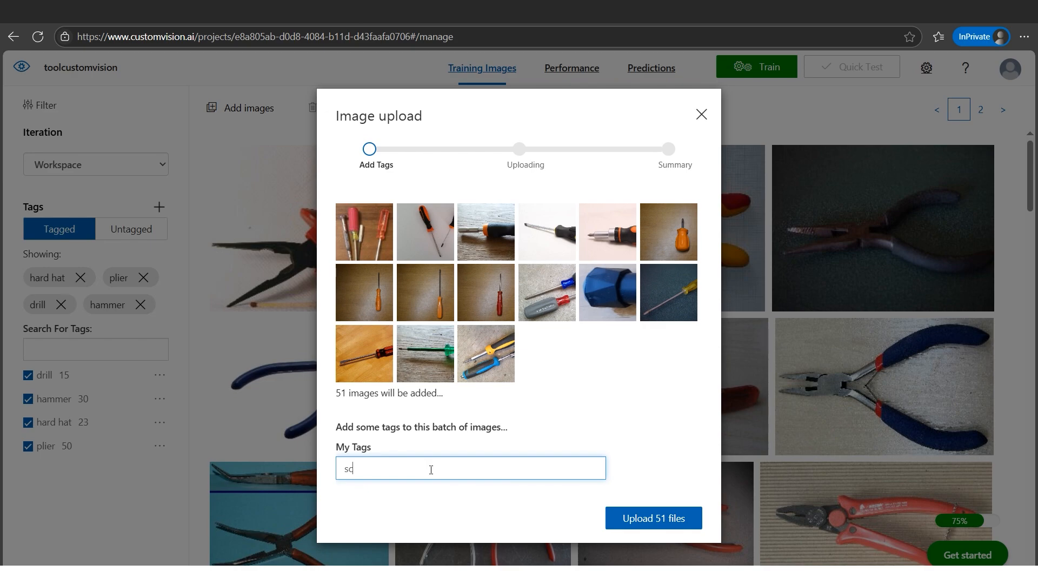
text(rew driver)
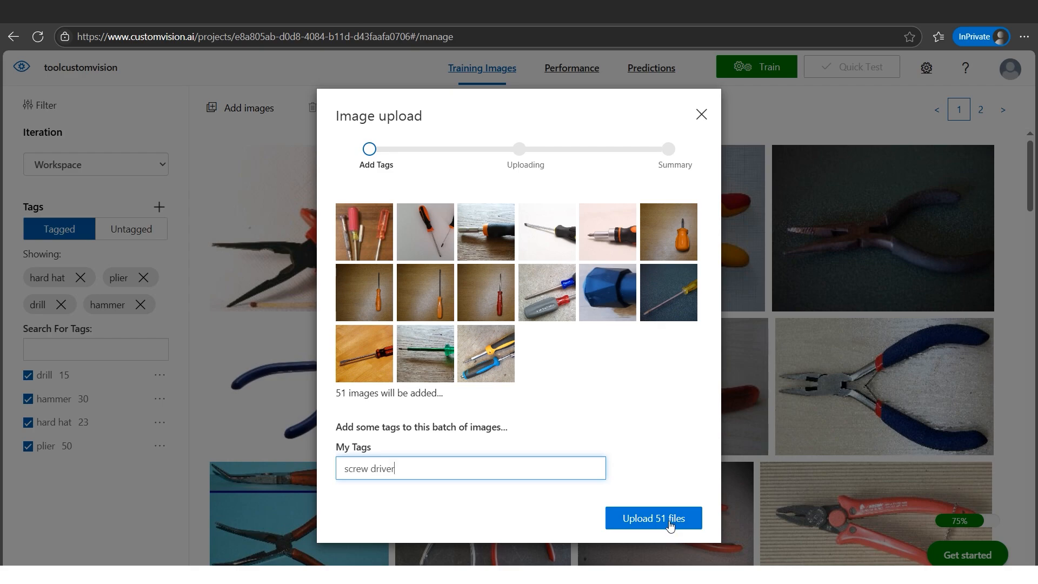
click(669, 523)
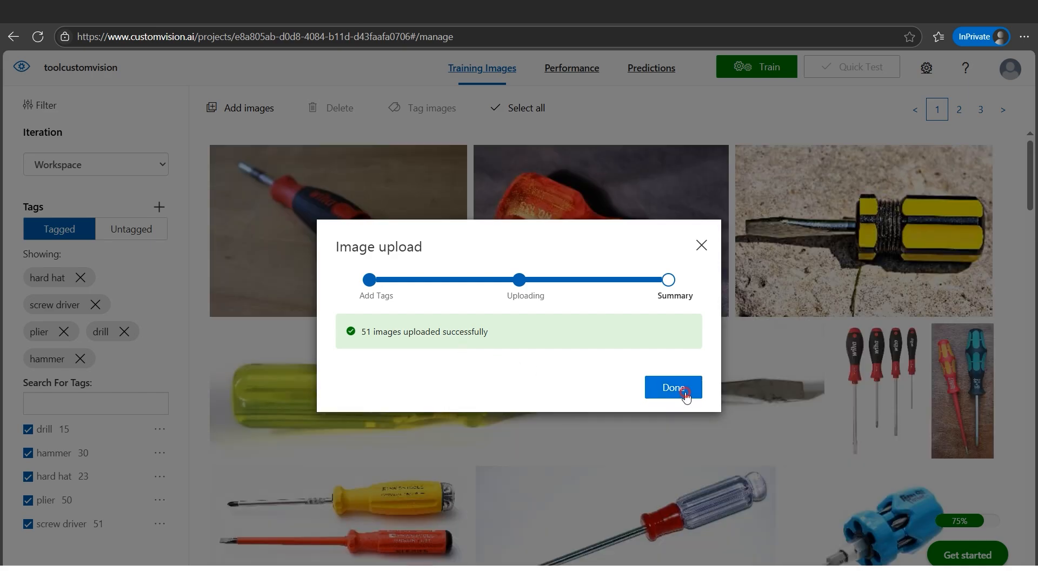
click(684, 398)
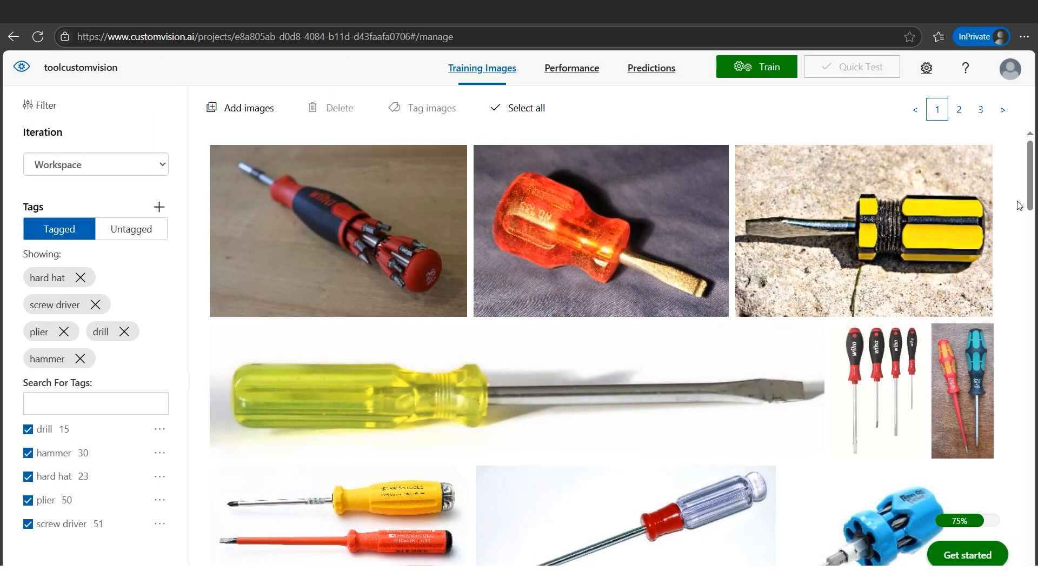
- Check the untagged images view, then filter the tagged images by all five tags
drag(1033, 192, 1022, 167)
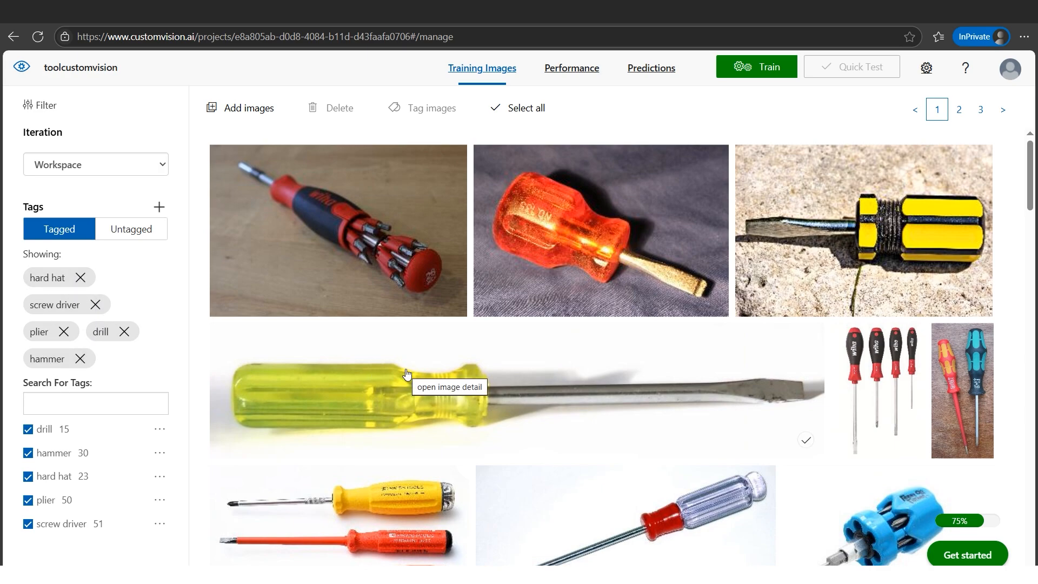
click(115, 230)
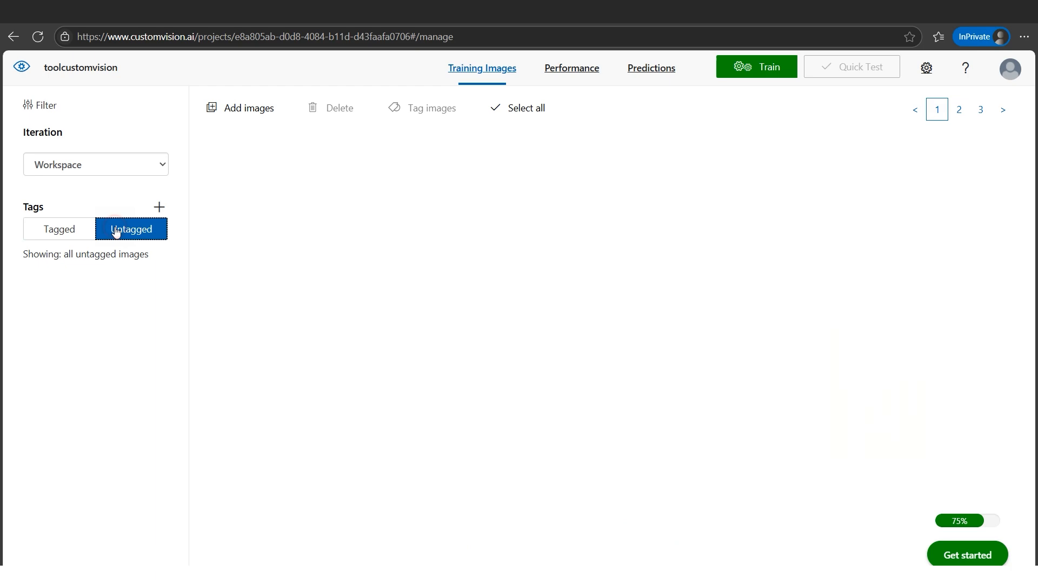
click(65, 236)
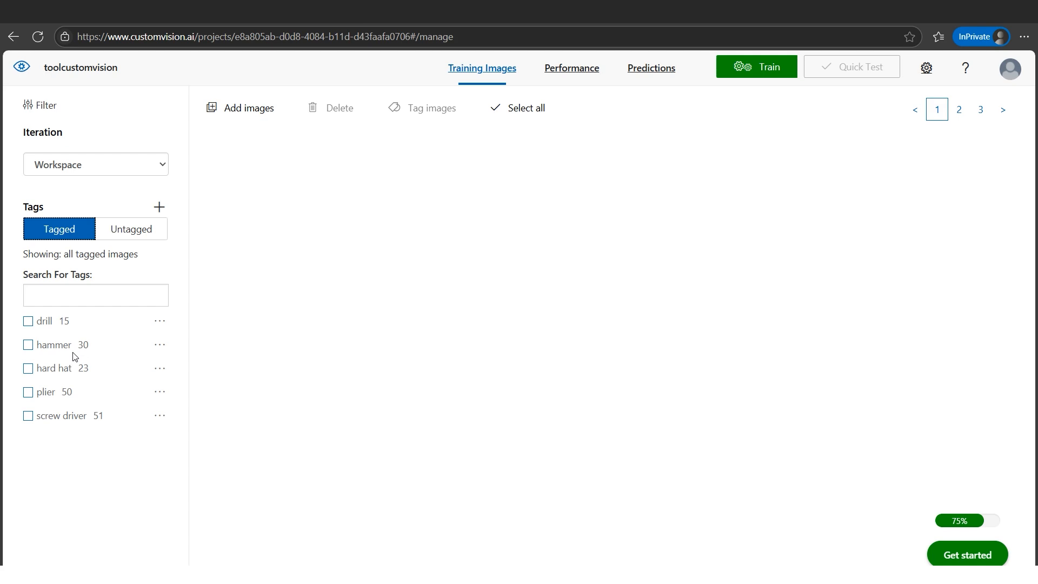
click(28, 321)
click(28, 372)
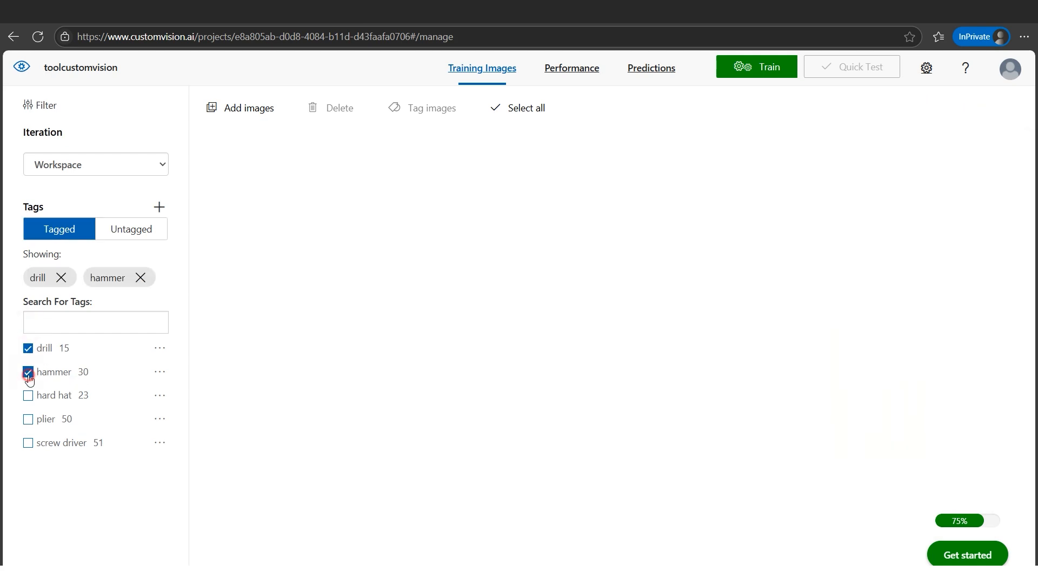
click(28, 396)
click(28, 446)
click(28, 472)
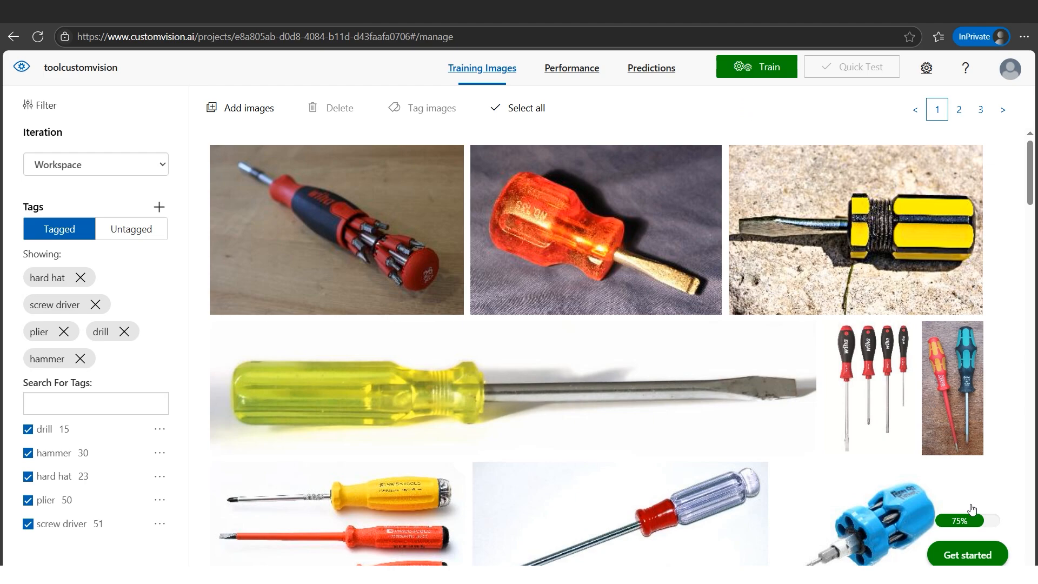
- Train the classifier using Quick Training
click(754, 78)
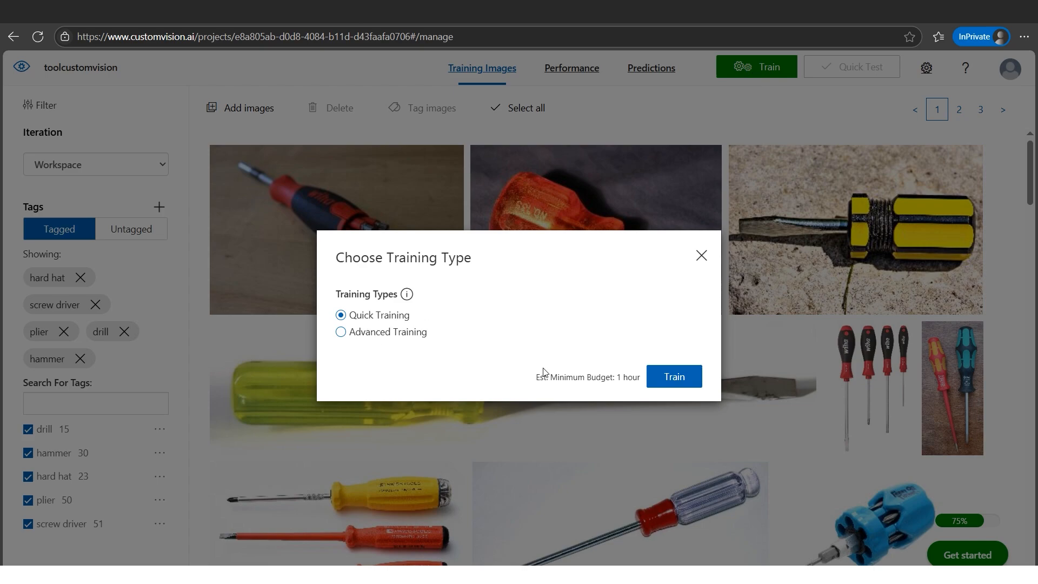
click(685, 387)
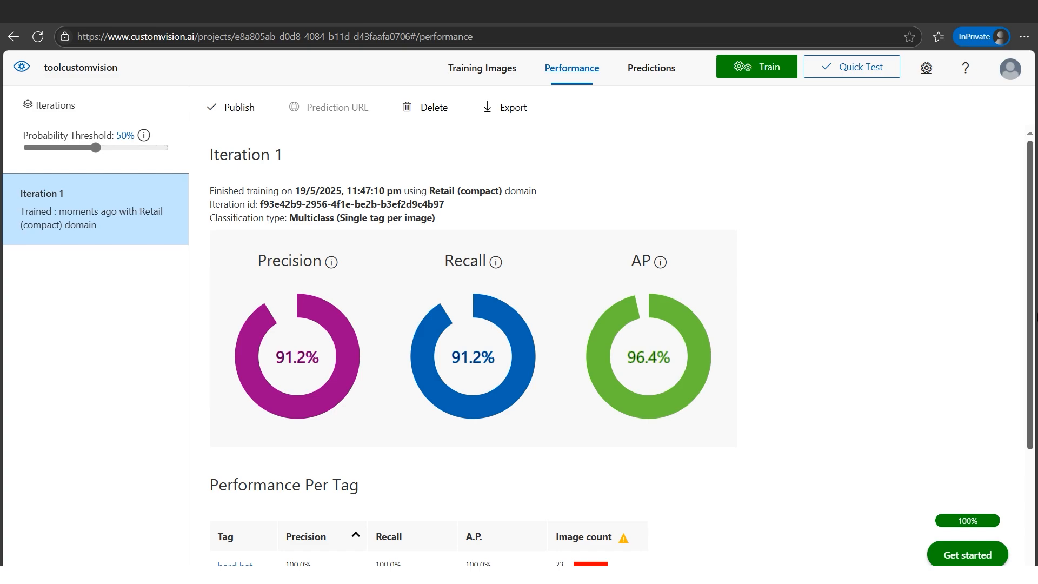
- Review the iteration's precision, recall and per-tag performance, then open Quick Test
scroll(1023, 441, down, 3)
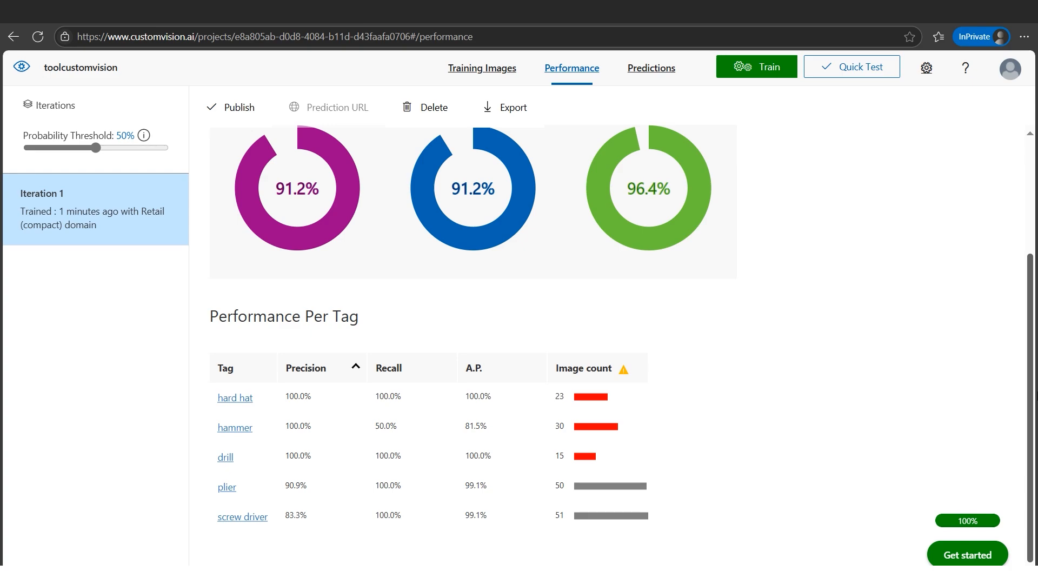
scroll(1027, 378, up, 1)
scroll(625, 346, up, 1)
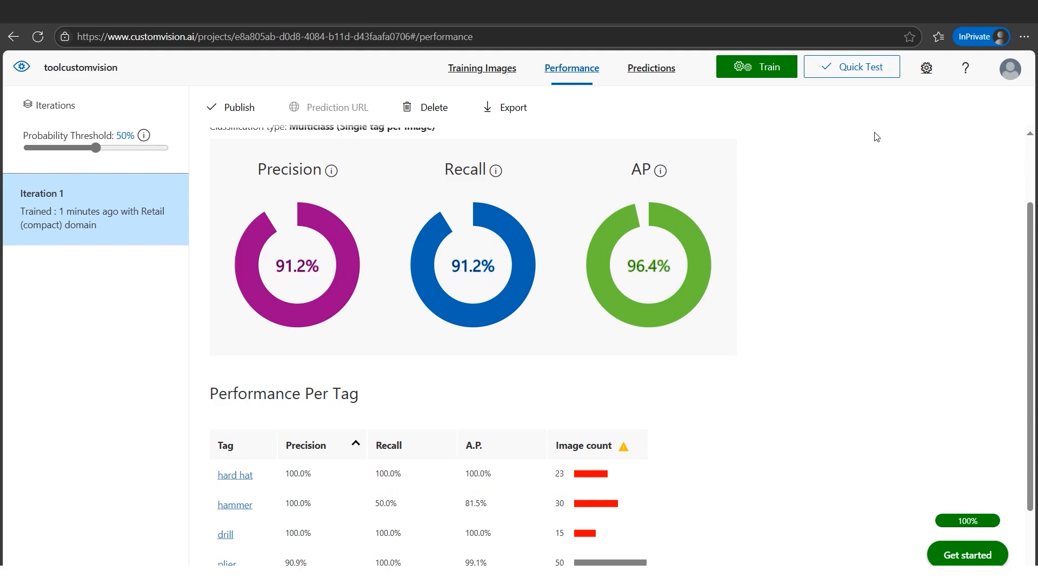
click(853, 72)
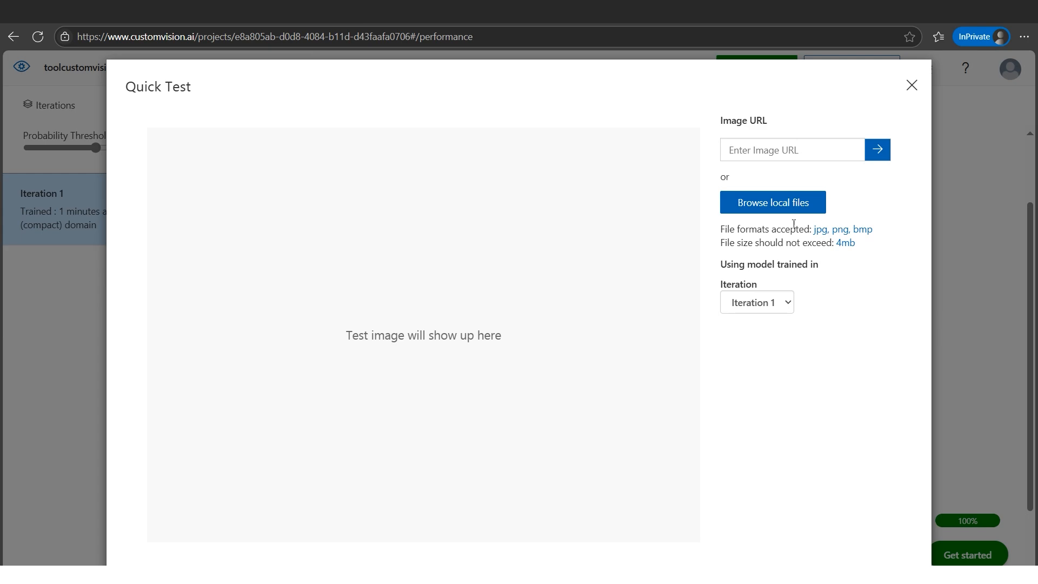
- Open the Test Images folder in File Explorer and view the man in hardhat image
click(117, 571)
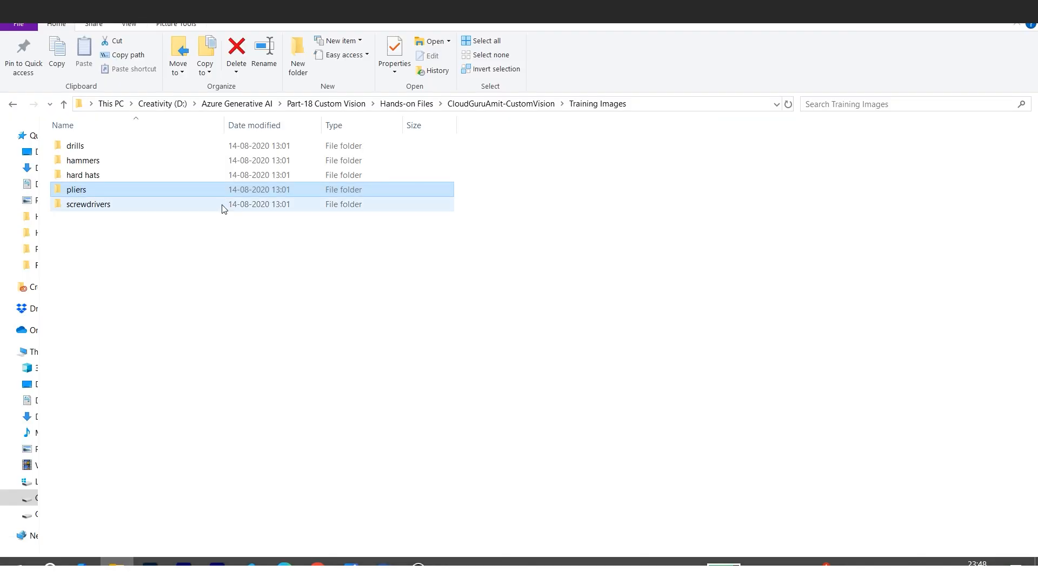
click(534, 103)
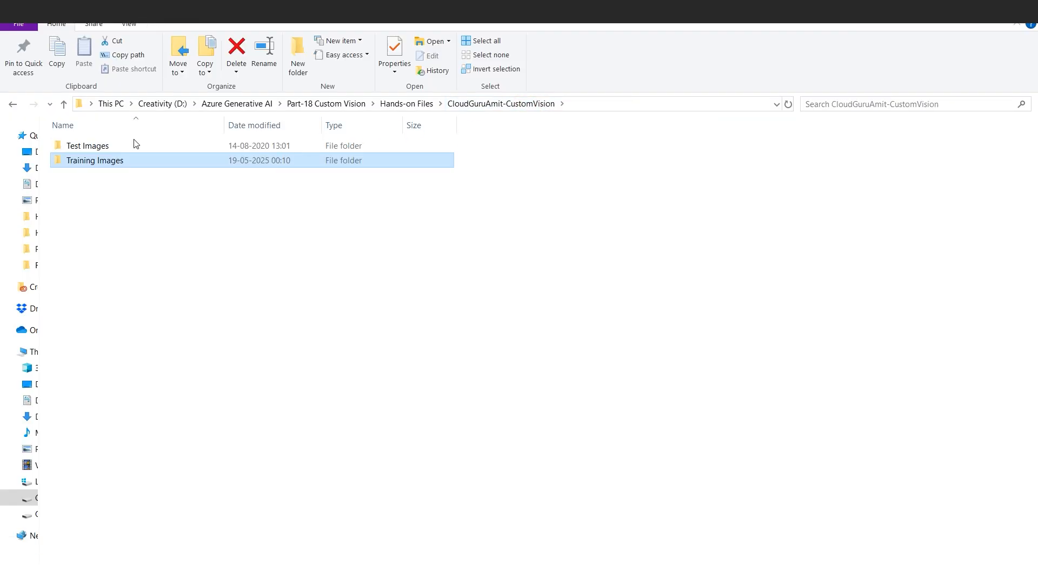
click(120, 147)
double_click(120, 147)
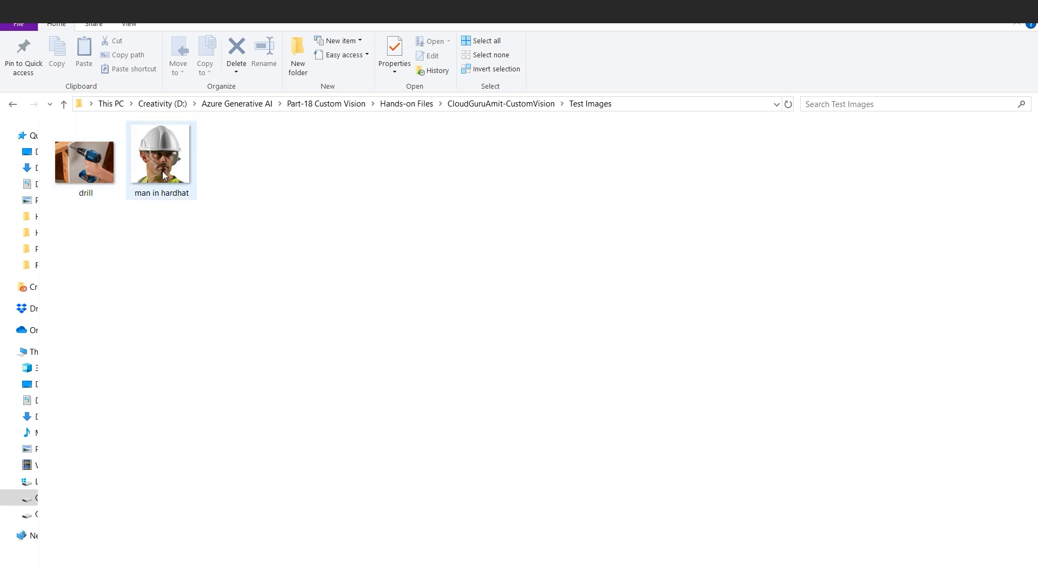
click(162, 171)
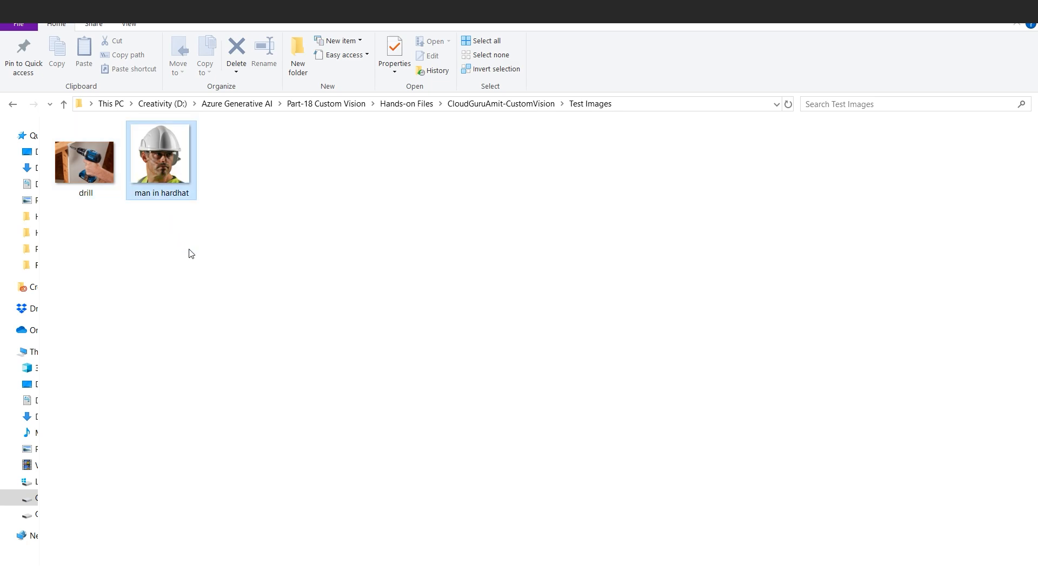
double_click(174, 172)
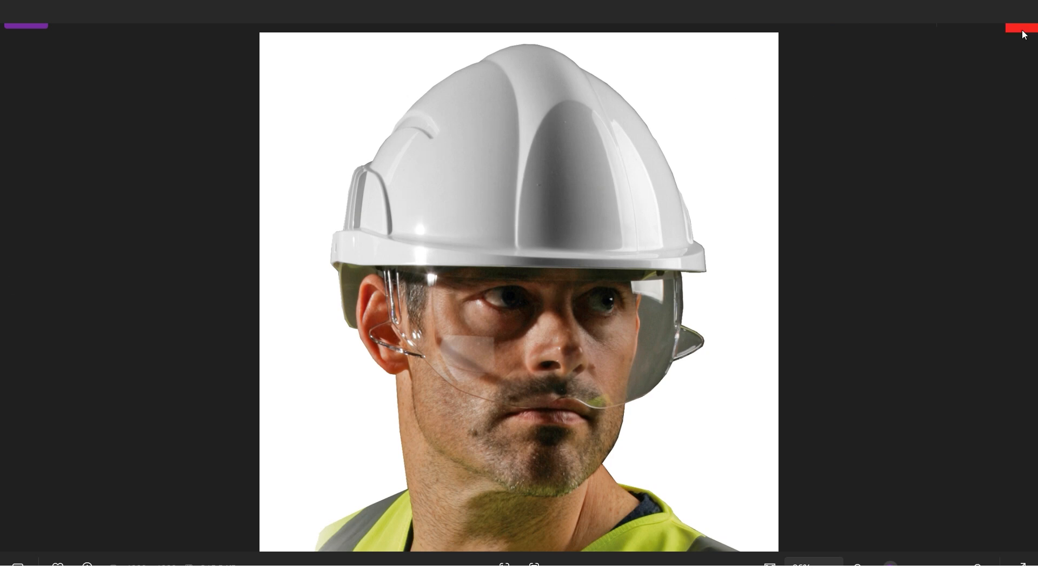
click(1022, 31)
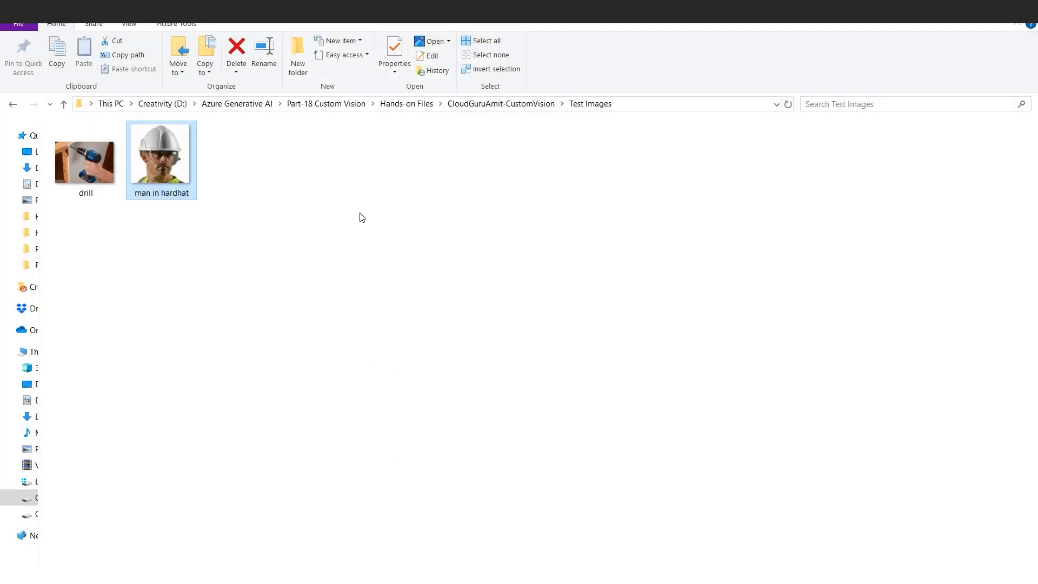
- Open the Training Images hard hats folder and view the Dummy with safety gear image
click(465, 105)
click(133, 164)
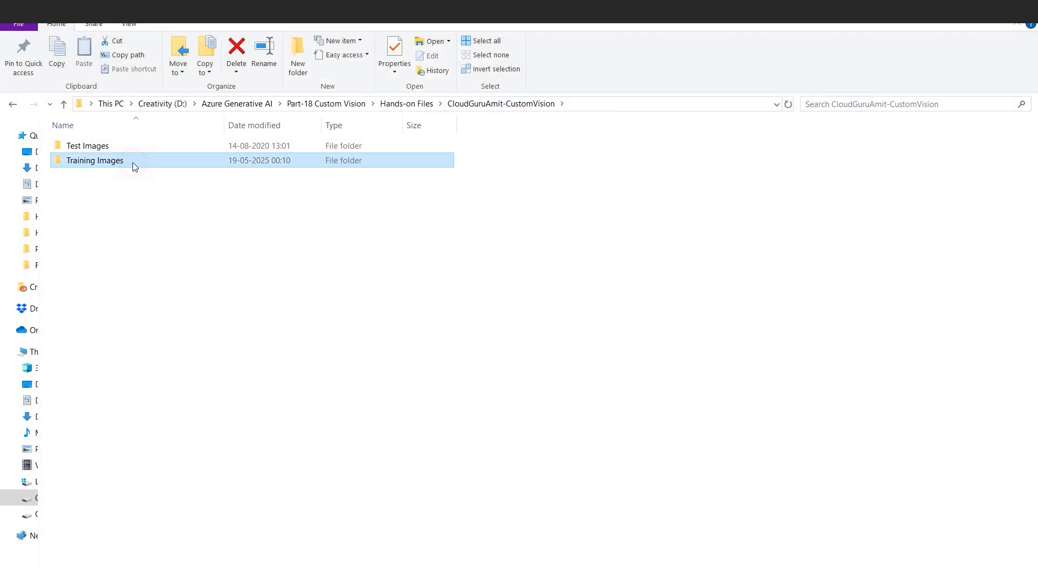
double_click(132, 162)
click(118, 174)
double_click(118, 174)
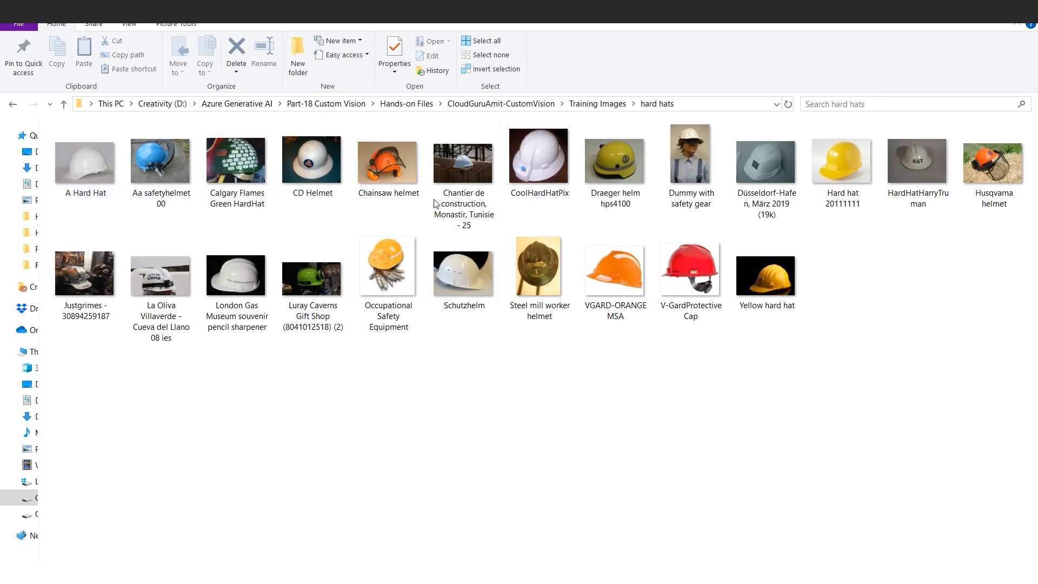
click(690, 158)
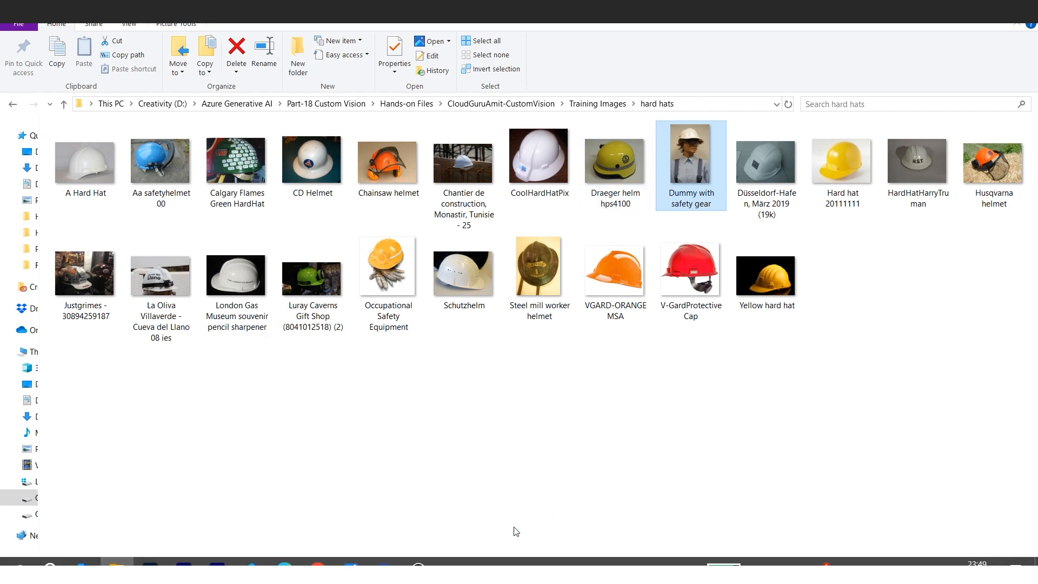
mouse_move(351, 565)
click(405, 499)
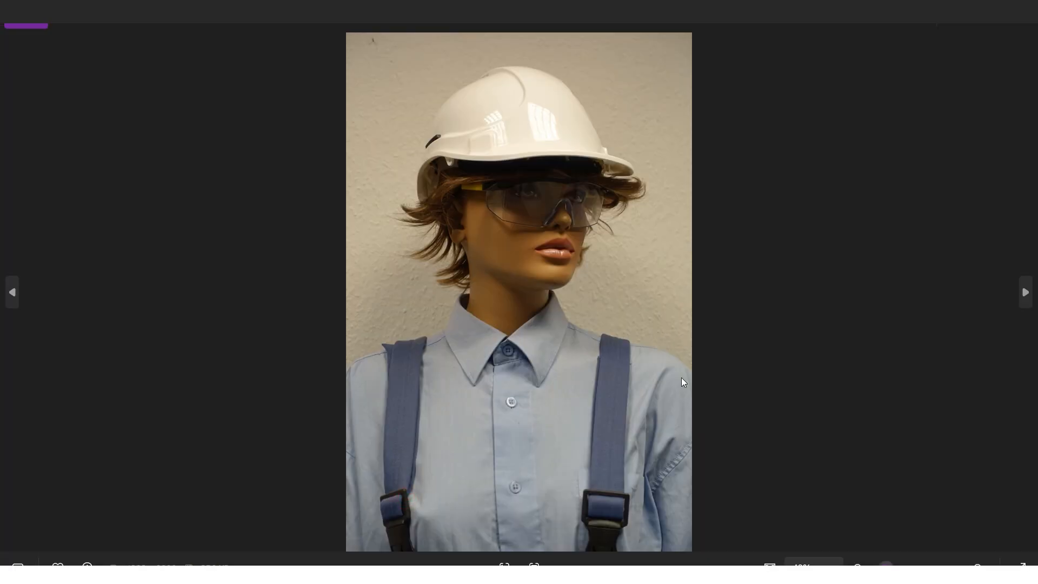
- Page through several more hard hat training images in the photo viewer, then close it
click(1030, 289)
click(1030, 290)
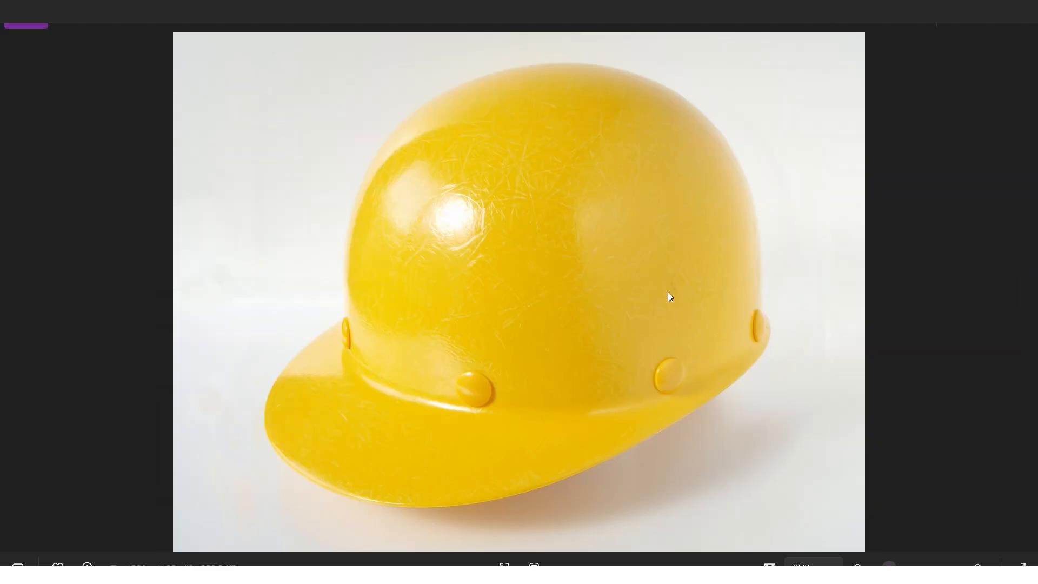
click(1027, 290)
click(1035, 324)
click(1035, 325)
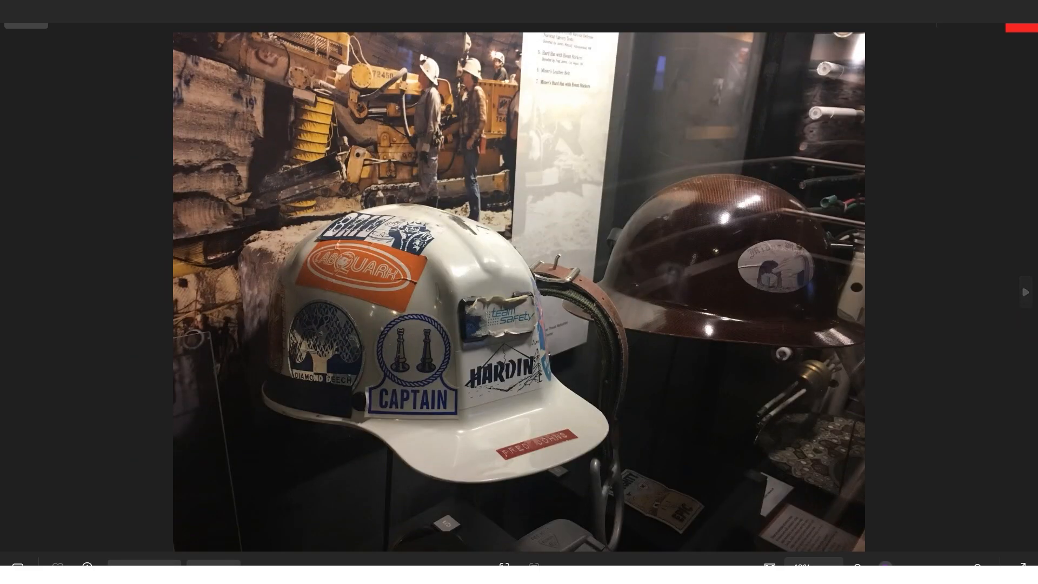
click(1027, 26)
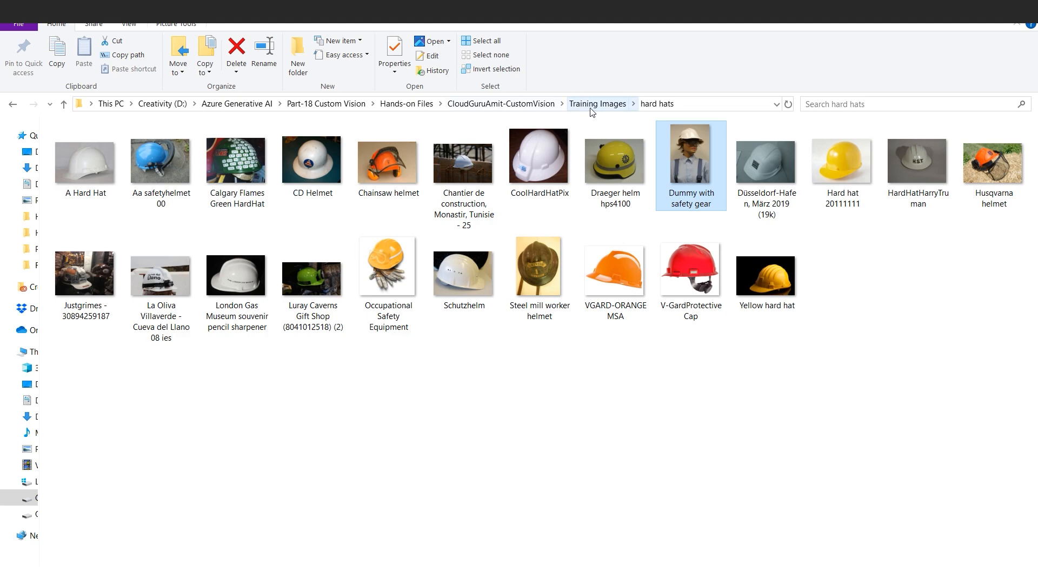
- Quick Test the classifier with the man in hardhat image from the Test Images folder and scroll to its predictions
mouse_move(285, 561)
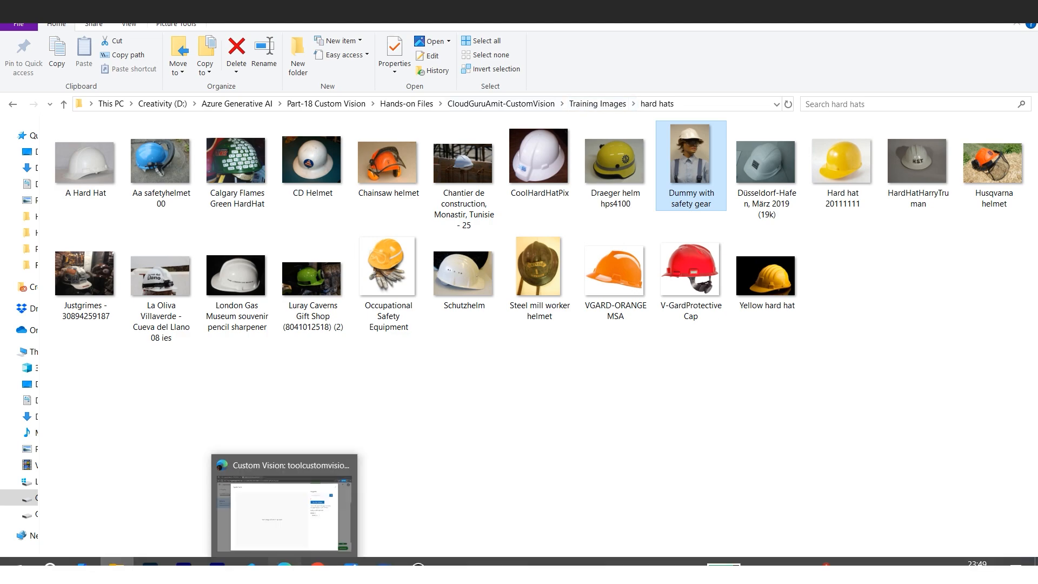
click(323, 533)
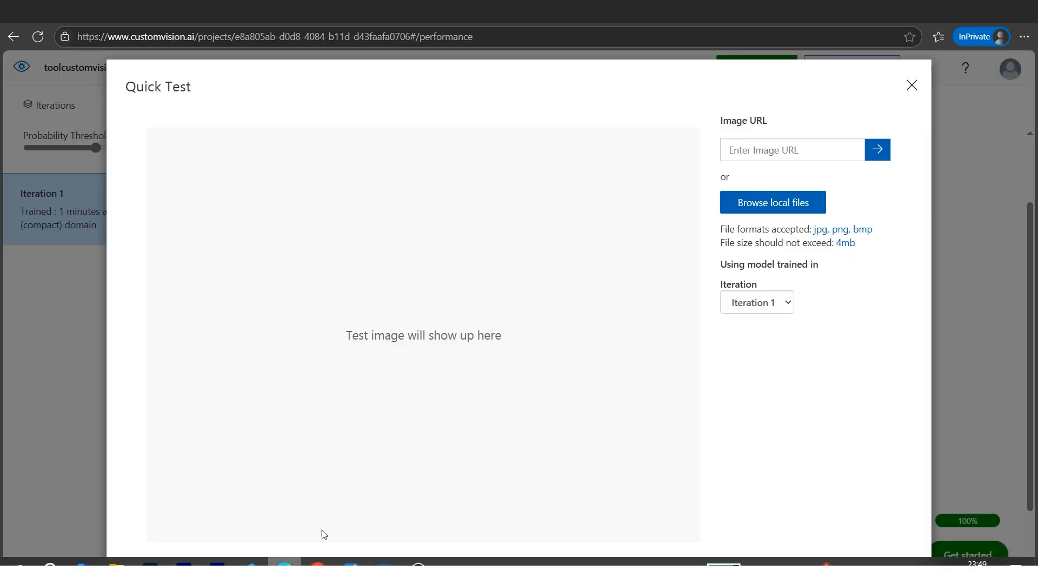
click(783, 212)
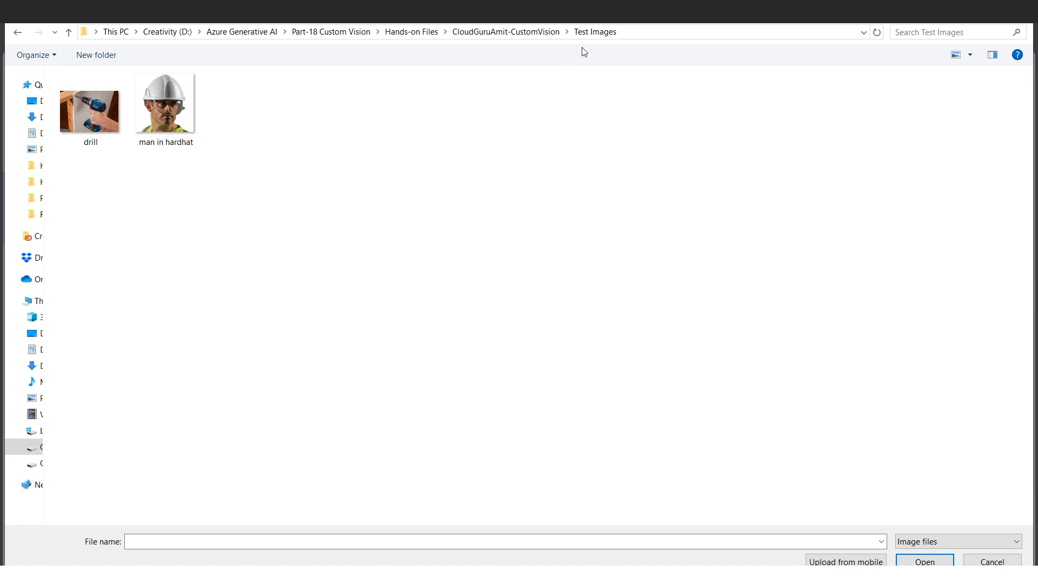
click(193, 125)
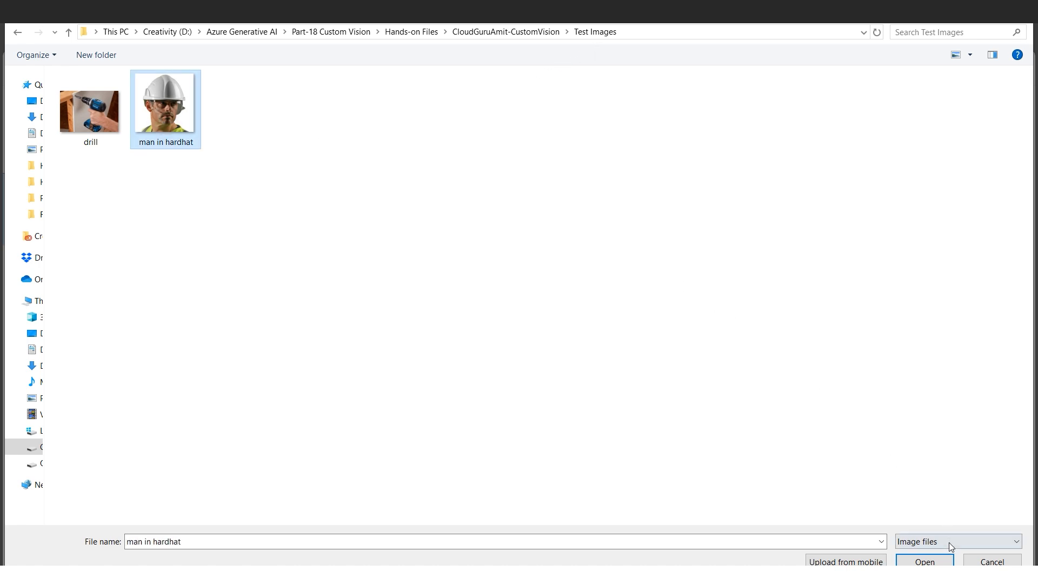
click(925, 562)
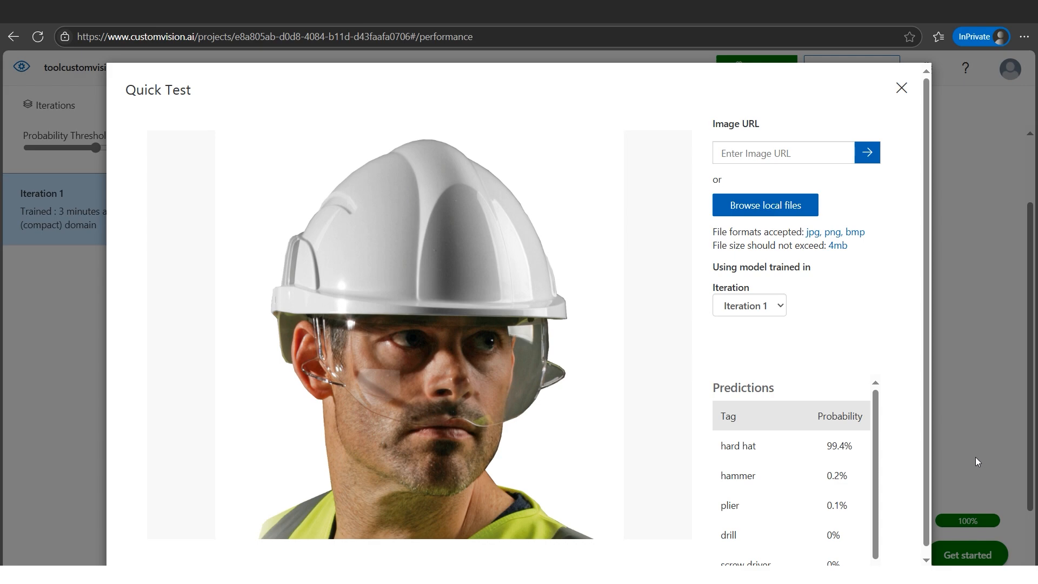
click(929, 377)
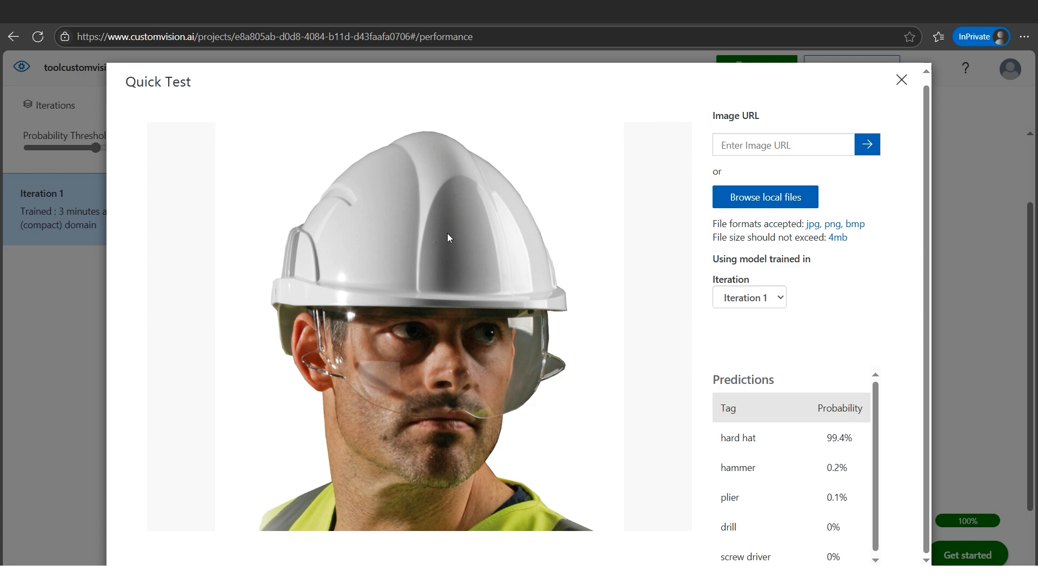
- Quick Test the classifier with the drill image from the Test Images folder and review its predictions
click(782, 208)
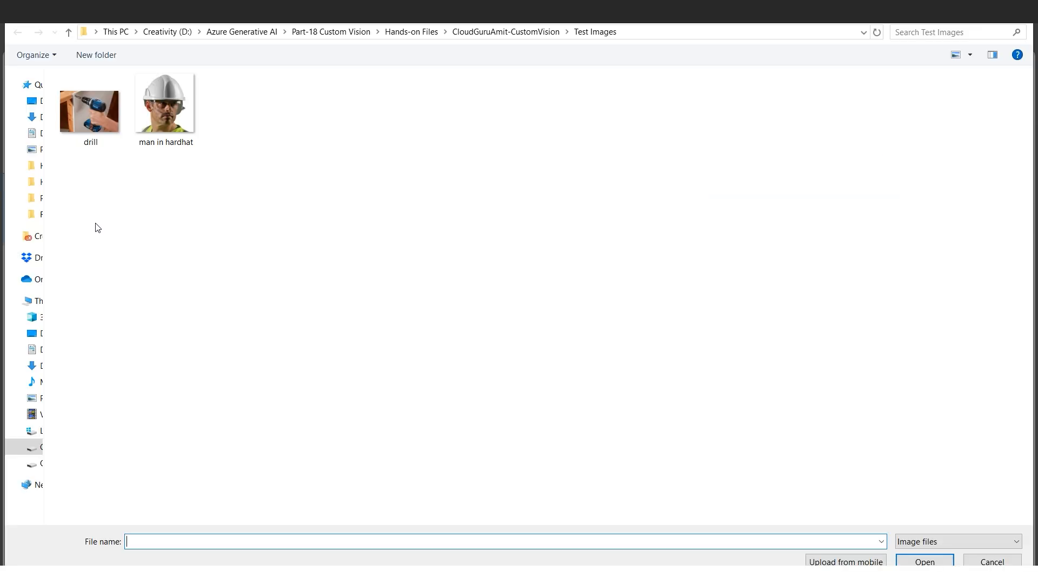
click(91, 143)
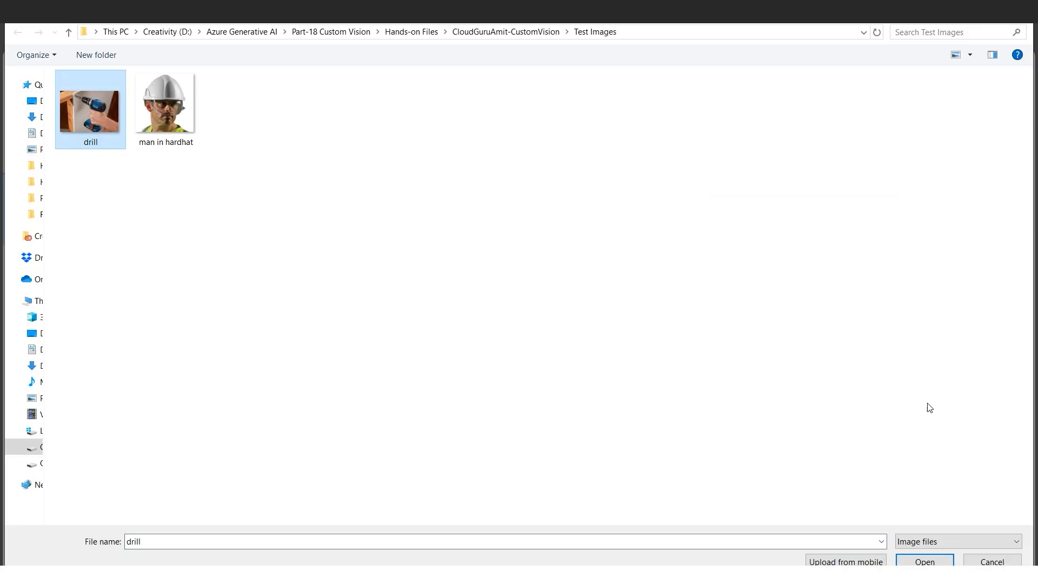
click(925, 562)
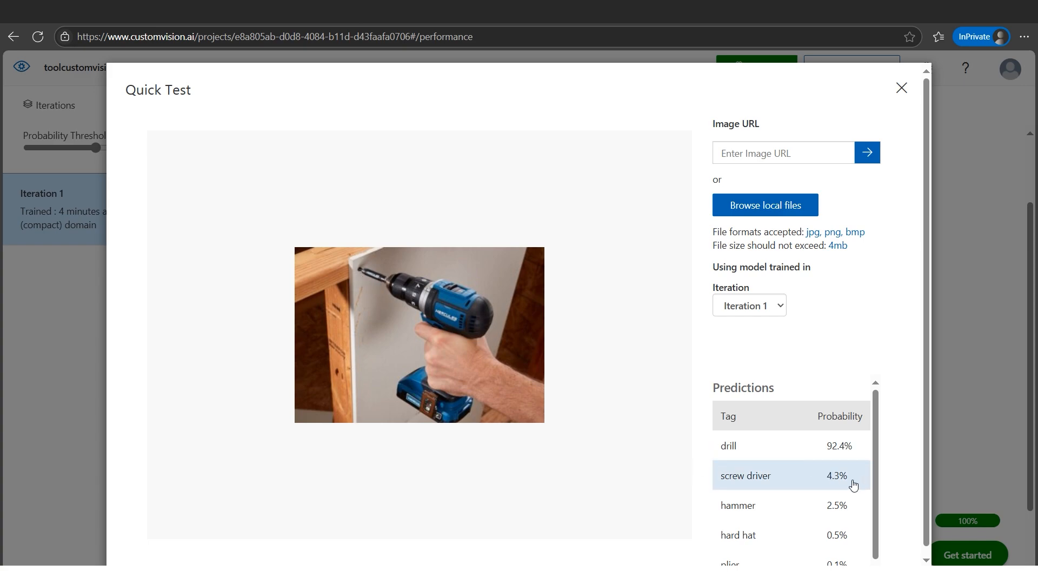
click(877, 482)
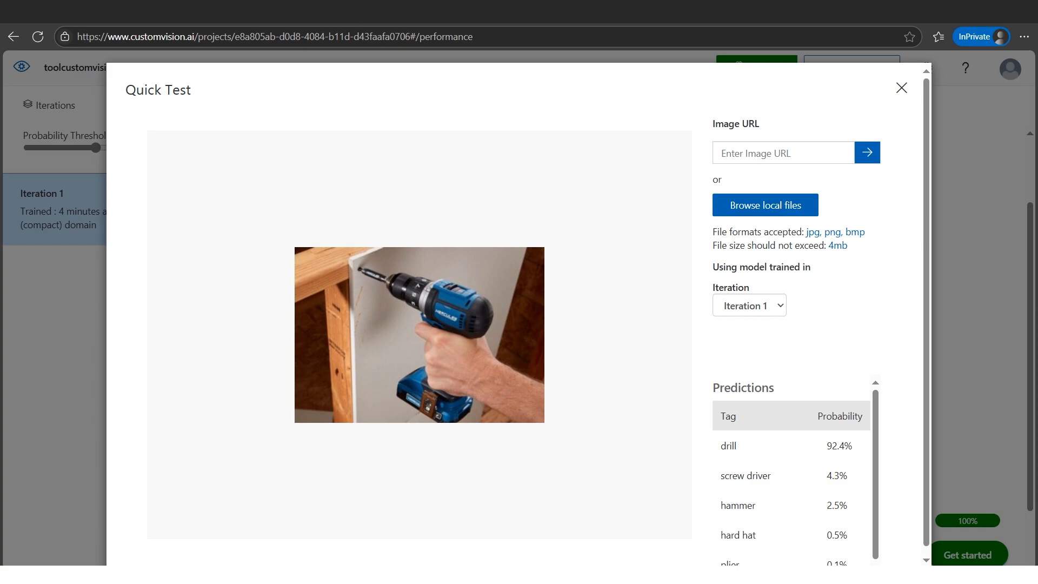
click(351, 564)
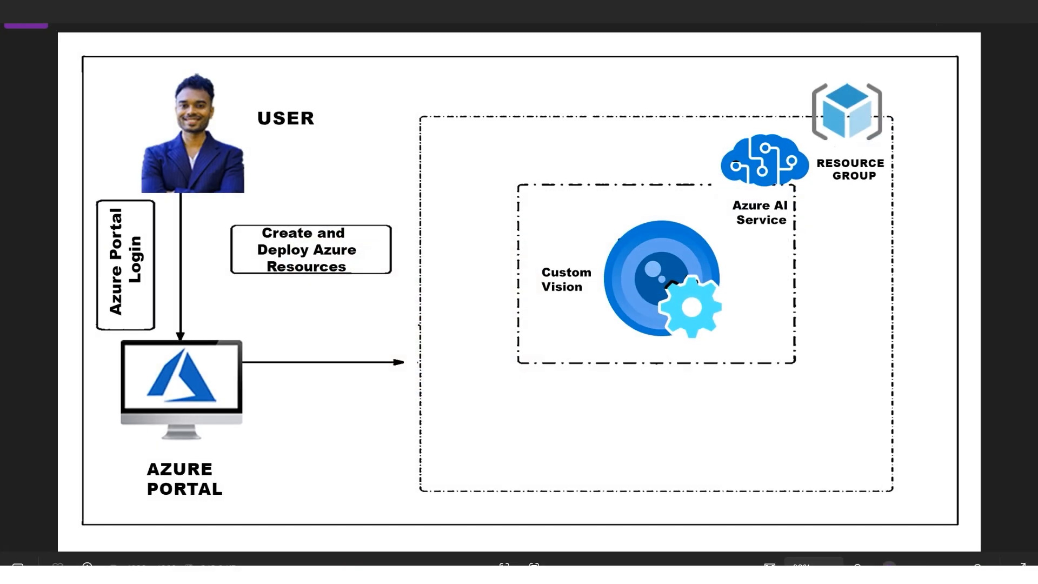